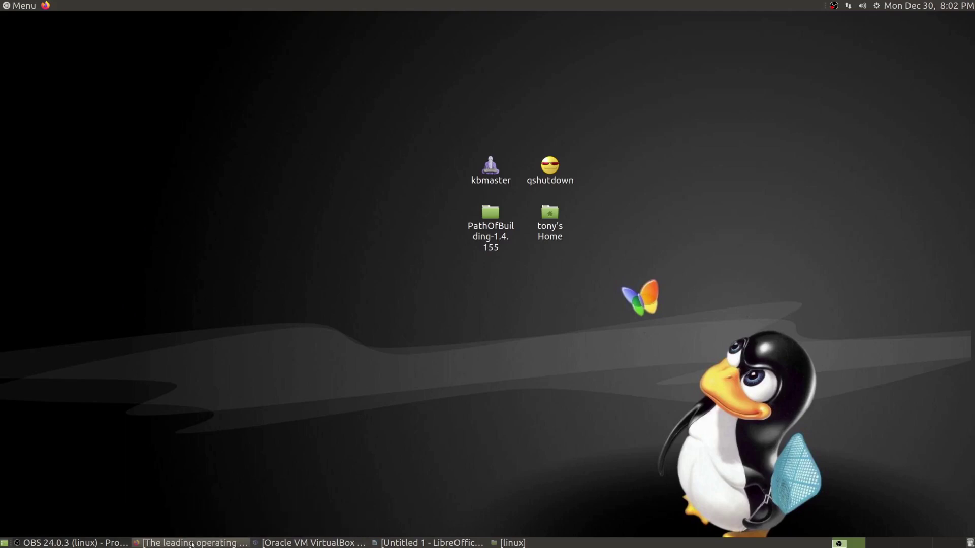
# Restore Firefox on the ubuntu.com download panel and scroll through its Desktop, Server and flavour options.
pyautogui.click(192, 543)
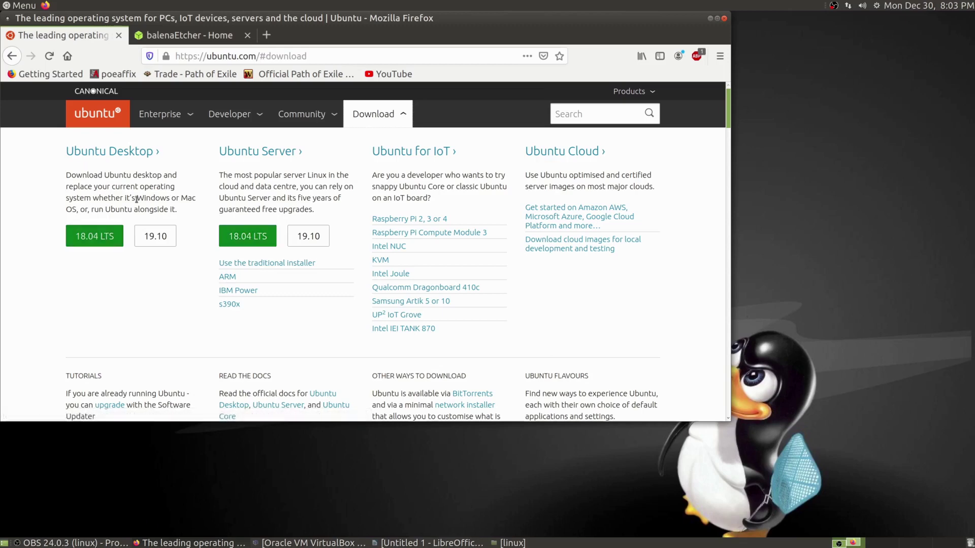
pyautogui.scroll(-5, 406, 287)
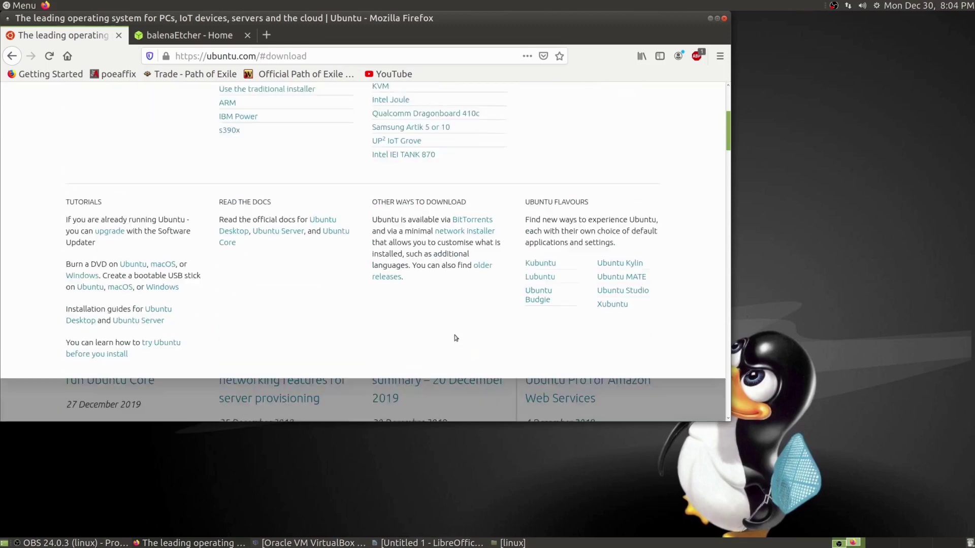
pyautogui.scroll(1, 535, 268)
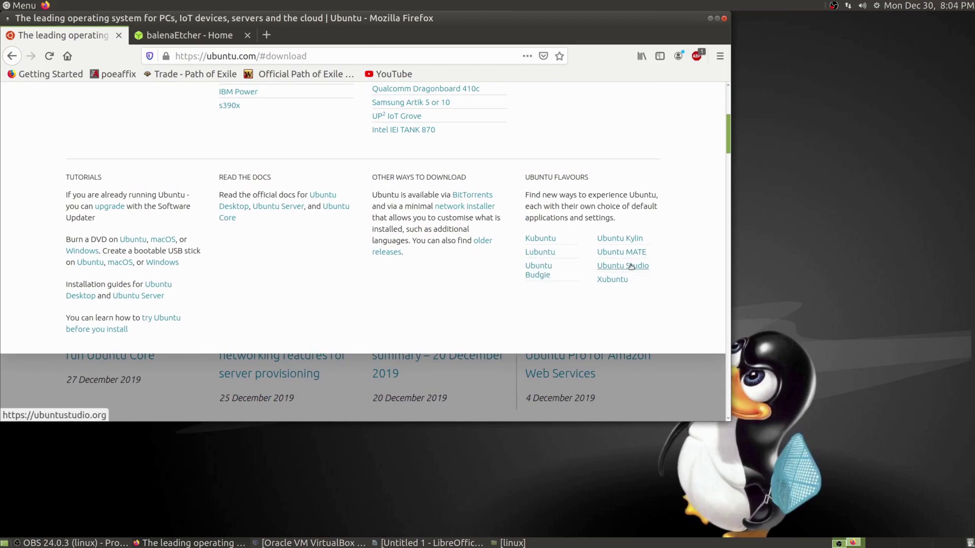
pyautogui.scroll(4, 641, 319)
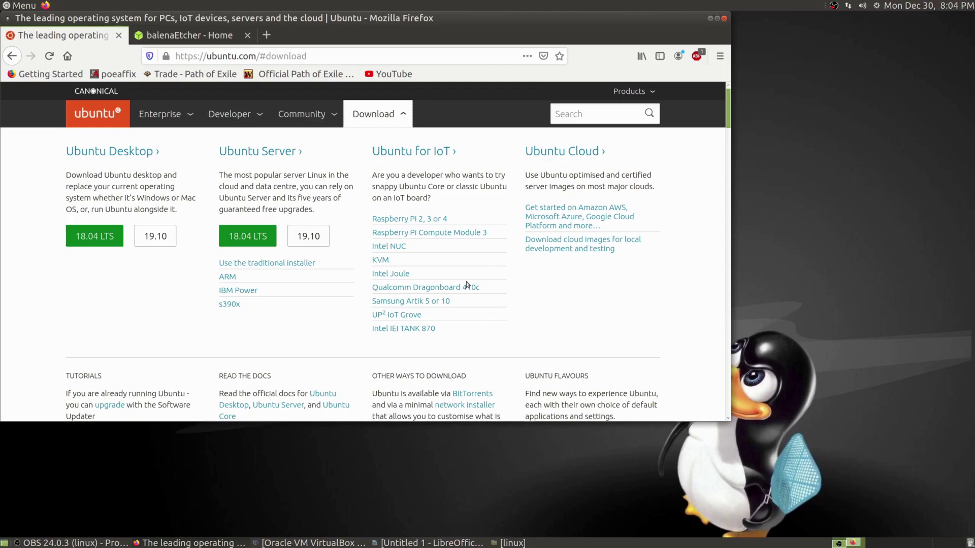
# Scroll around the ubuntu.com home page, return to the top and reopen the Download panel.
pyautogui.scroll(-3, 459, 299)
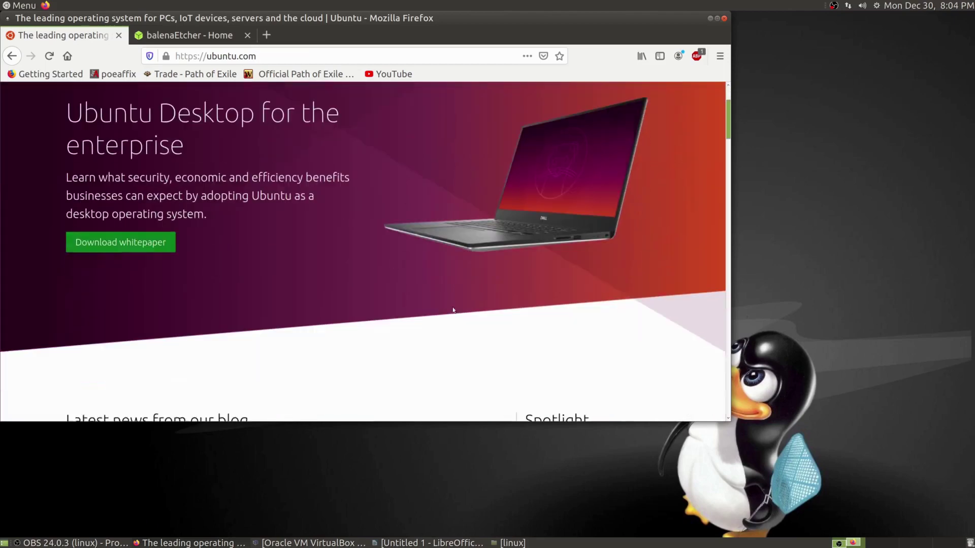
pyautogui.scroll(-15, 454, 310)
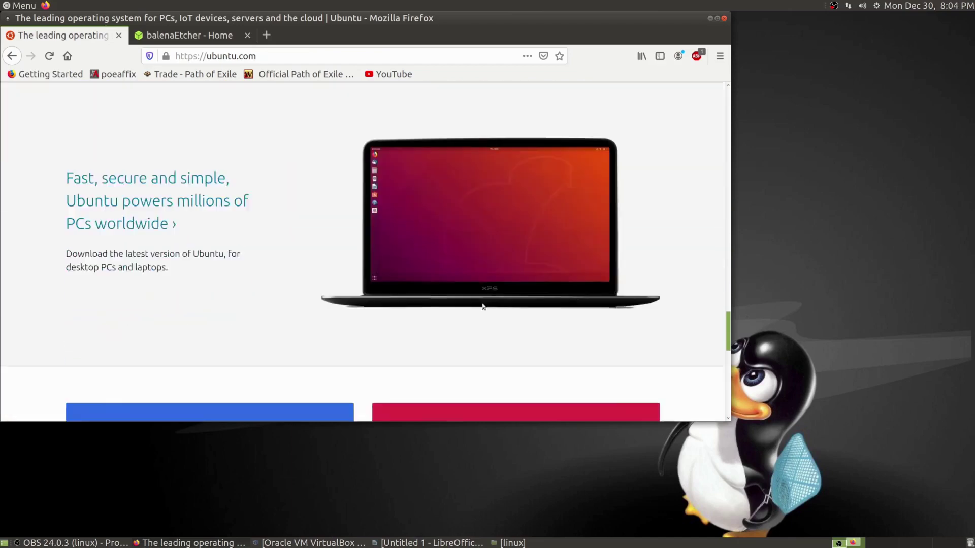
pyautogui.scroll(3, 483, 306)
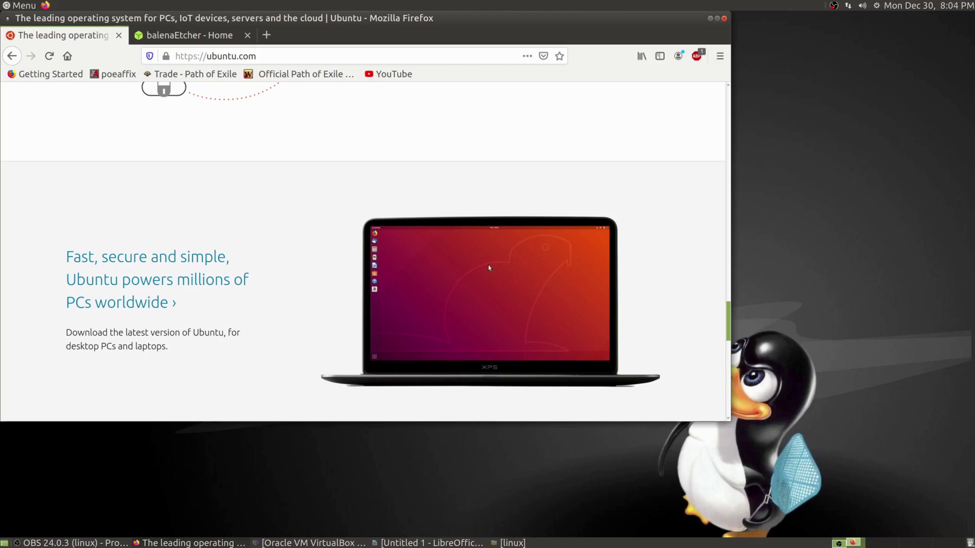
pyautogui.scroll(15, 432, 318)
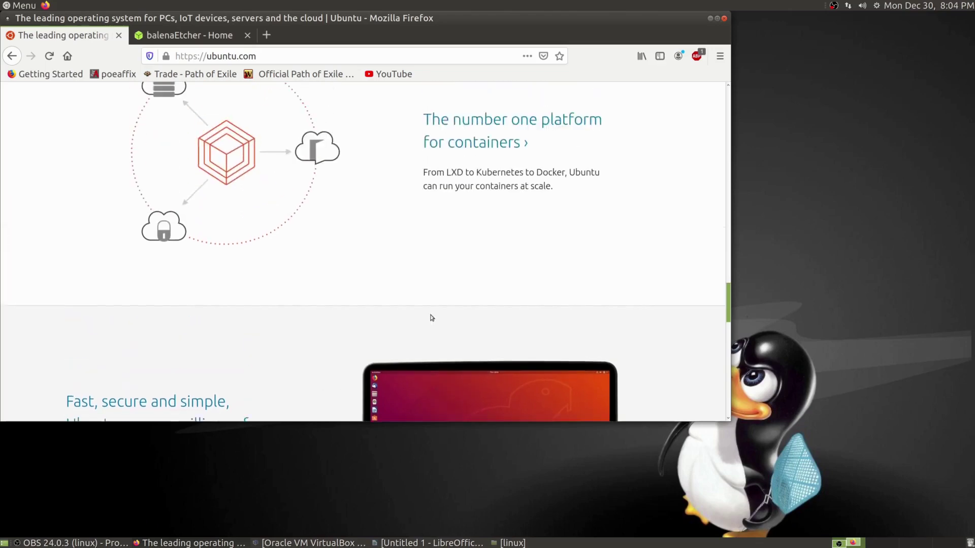
pyautogui.scroll(10, 432, 317)
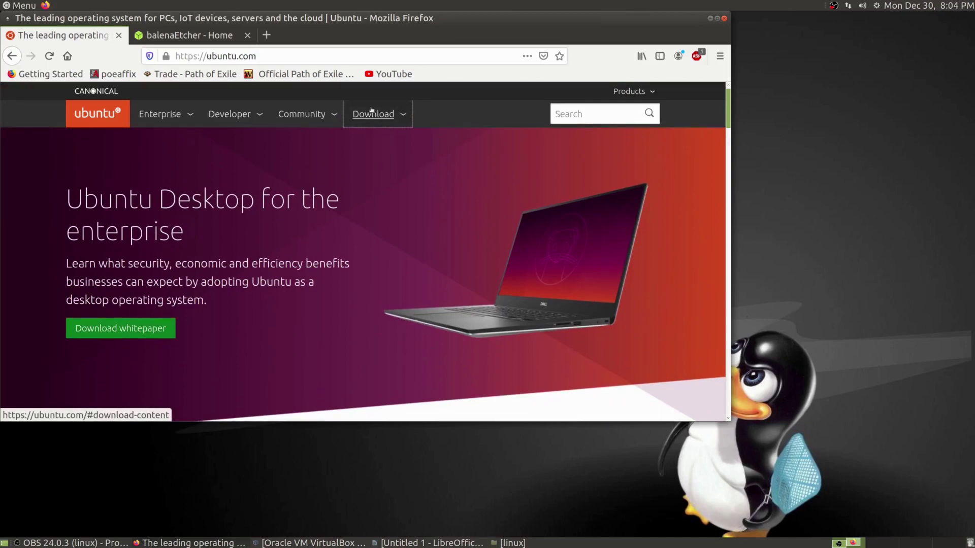
pyautogui.click(372, 109)
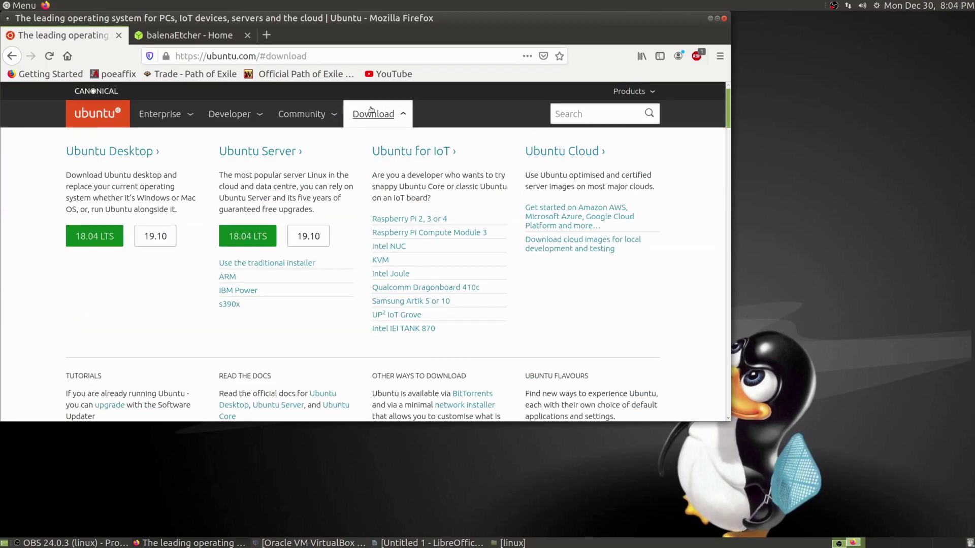
# Scroll to the Ubuntu flavours list and go to the Ubuntu MATE website.
pyautogui.scroll(-4, 531, 251)
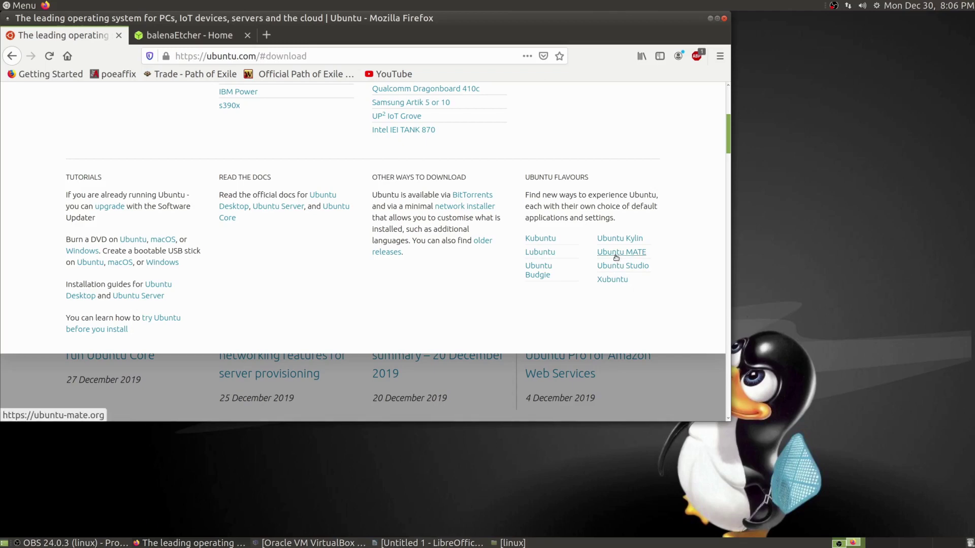
pyautogui.click(616, 253)
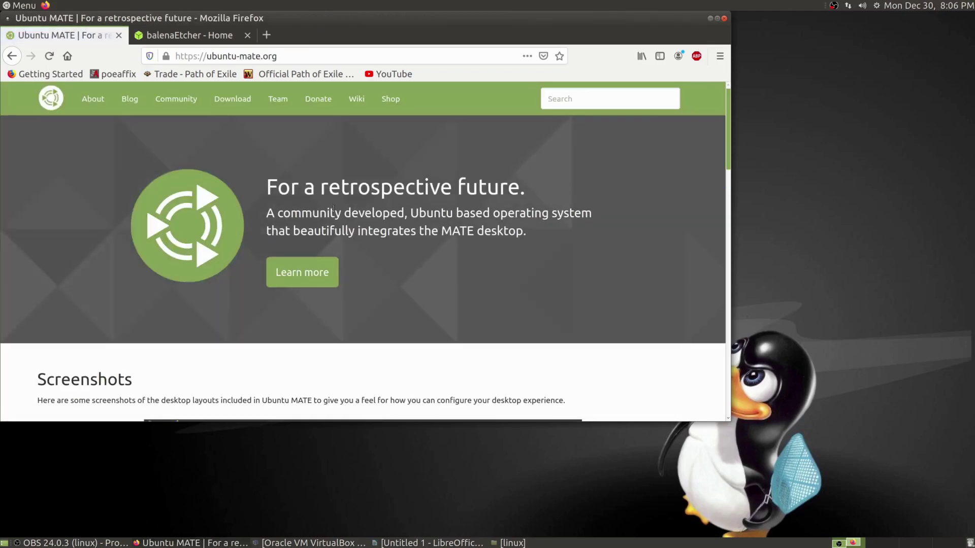
# On ubuntu-mate.org, go to the Download page and choose the 64-bit architecture.
pyautogui.scroll(-3, 317, 210)
pyautogui.scroll(4, 316, 210)
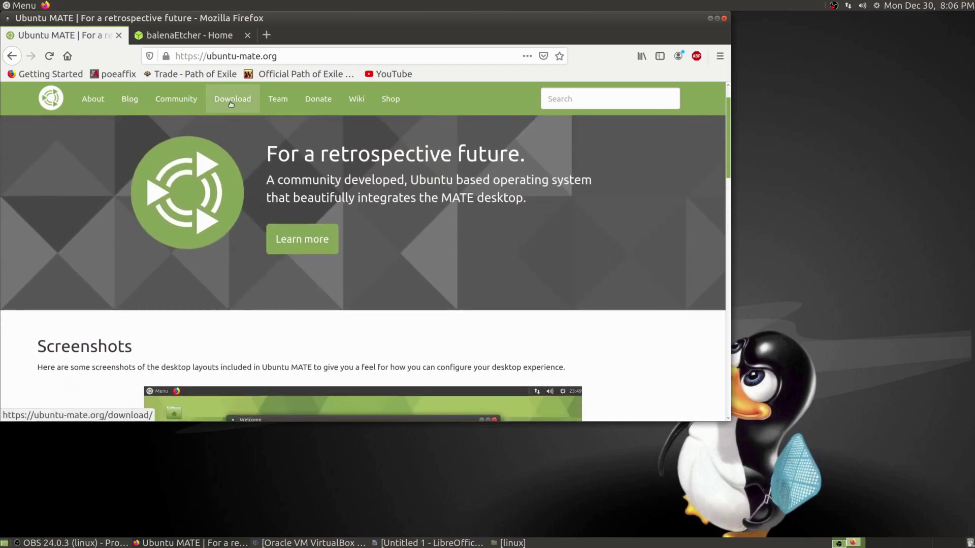
pyautogui.click(231, 101)
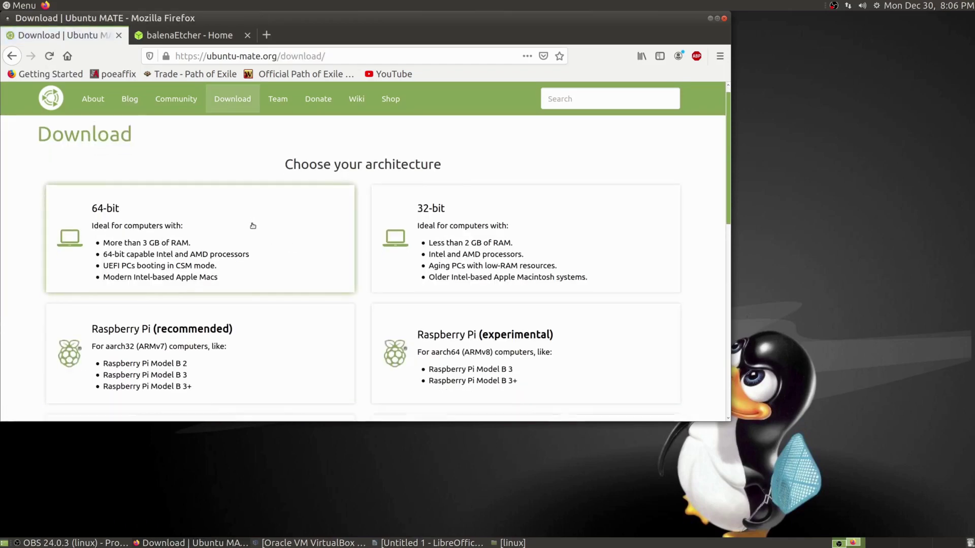
pyautogui.scroll(-1, 251, 222)
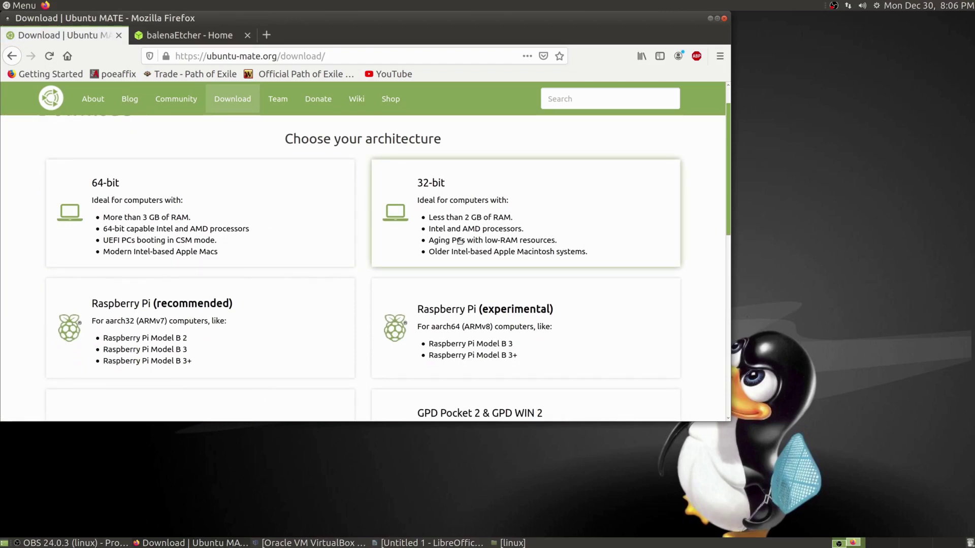
pyautogui.click(263, 214)
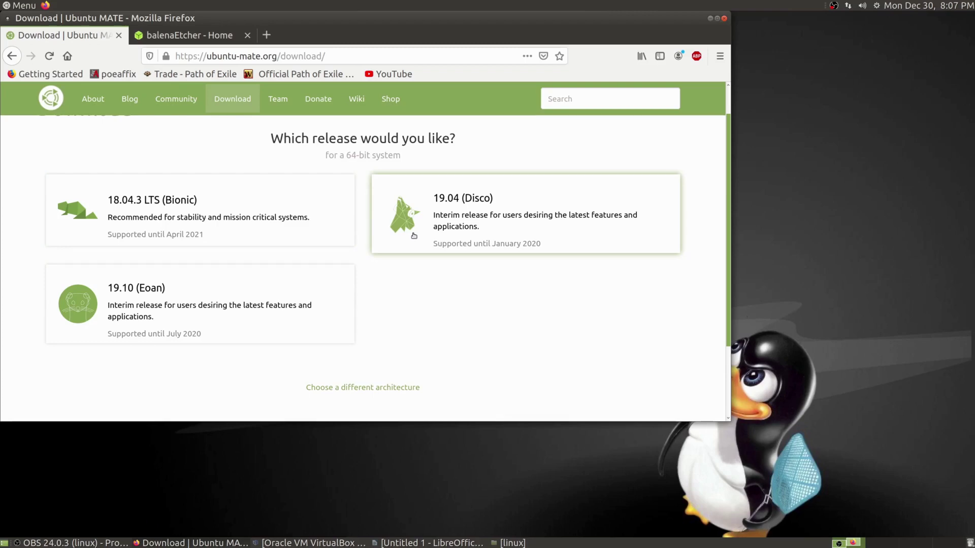
# Choose the 18.04.3 LTS (Bionic) release, review its download links, then switch to the balenaEtcher tab.
pyautogui.click(253, 235)
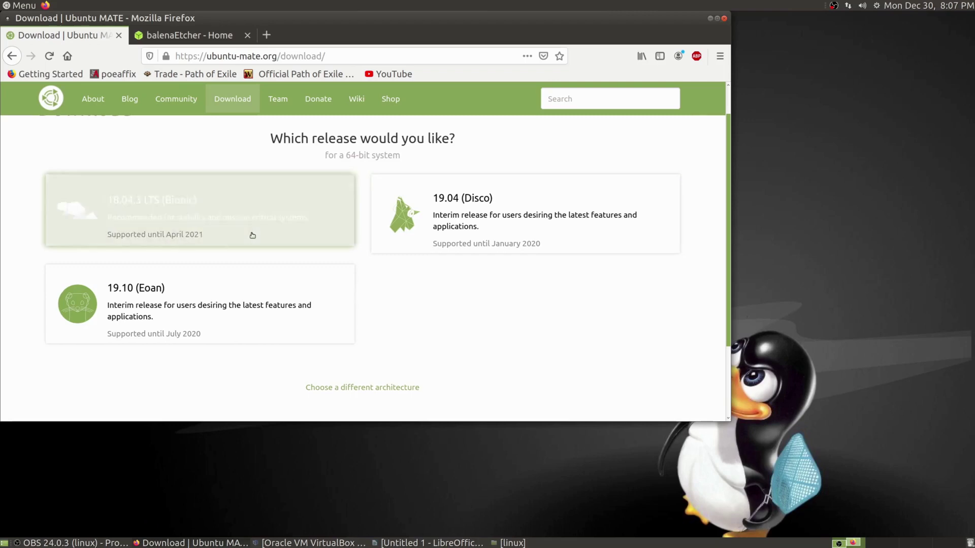
pyautogui.scroll(-2, 264, 345)
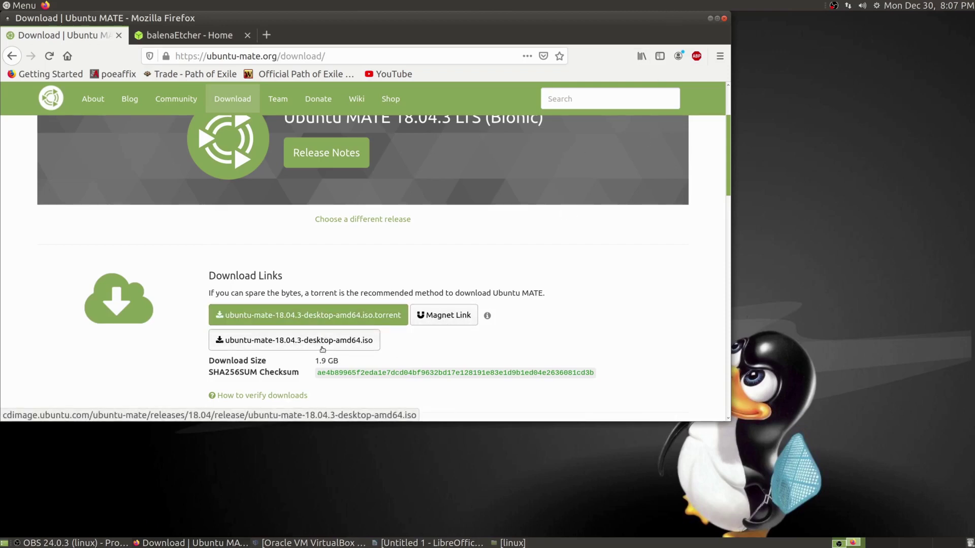
pyautogui.scroll(-1, 355, 355)
pyautogui.scroll(-2, 355, 354)
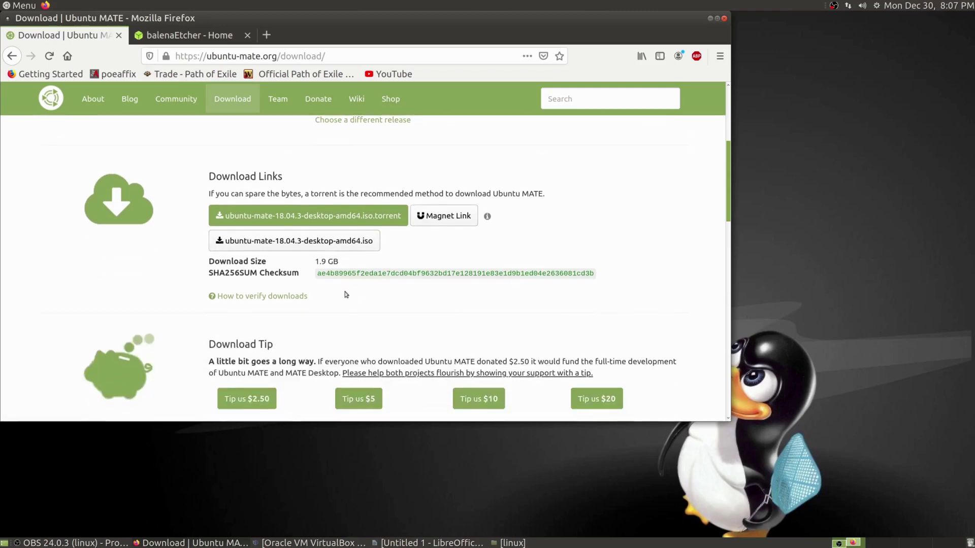
pyautogui.scroll(3, 365, 235)
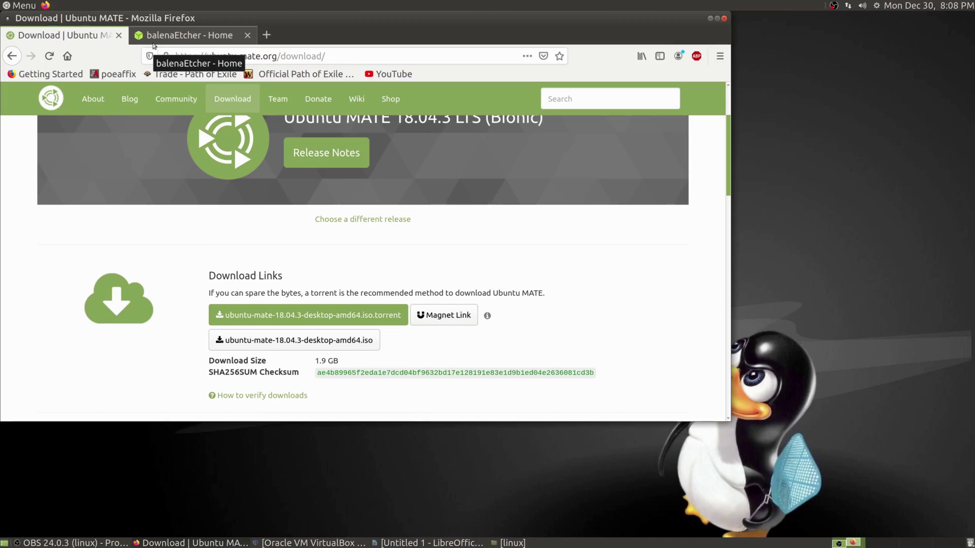
pyautogui.click(153, 43)
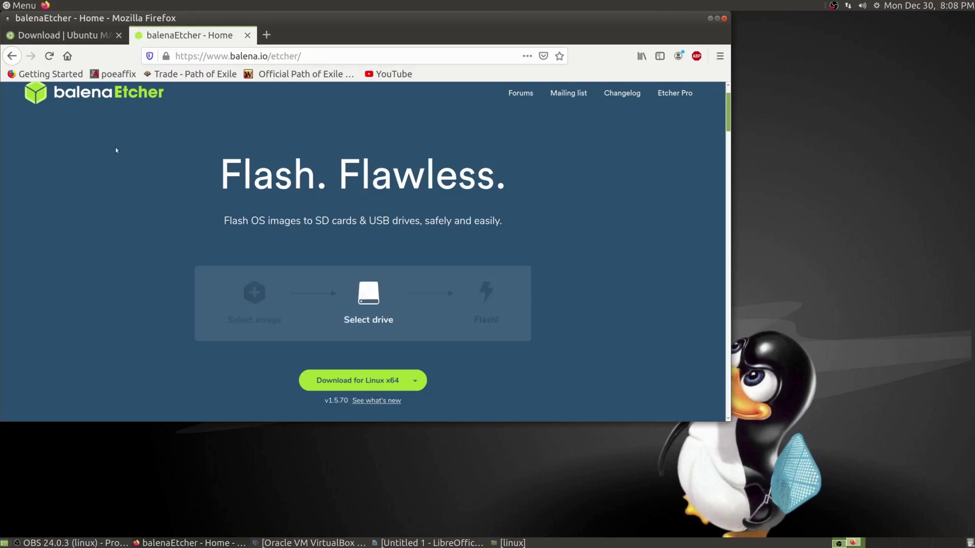
# Look over the balenaEtcher Linux x64 download page, then bring back the linux folder window.
pyautogui.scroll(1, 137, 160)
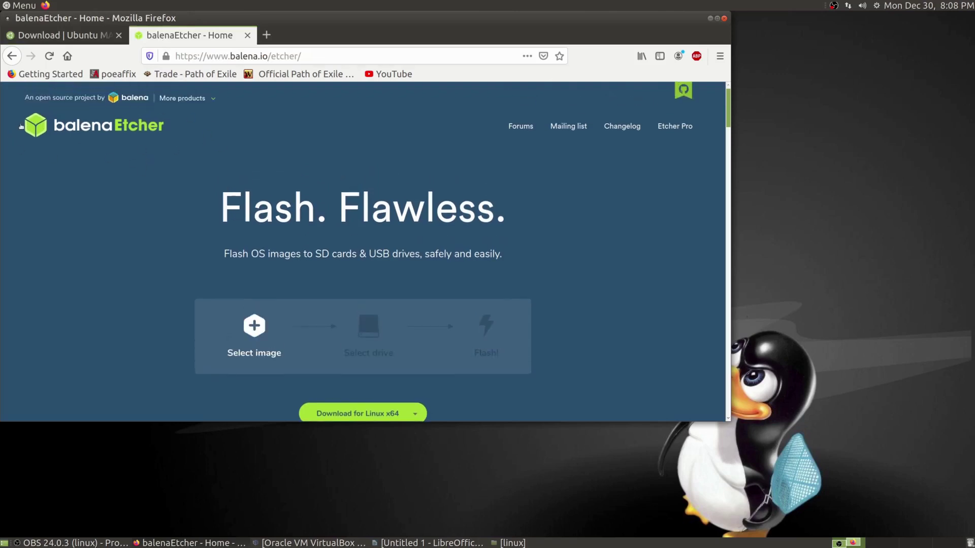
pyautogui.scroll(-1, 321, 240)
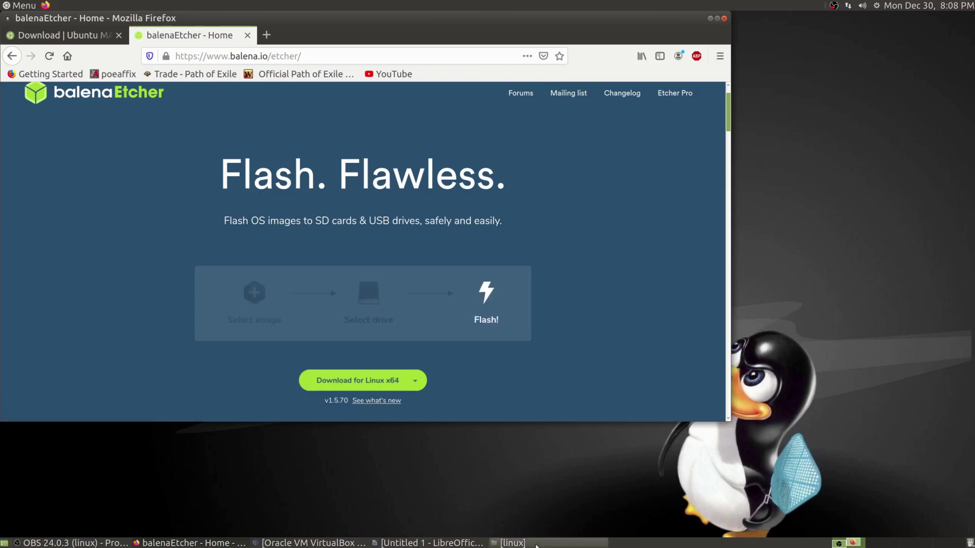
pyautogui.click(511, 543)
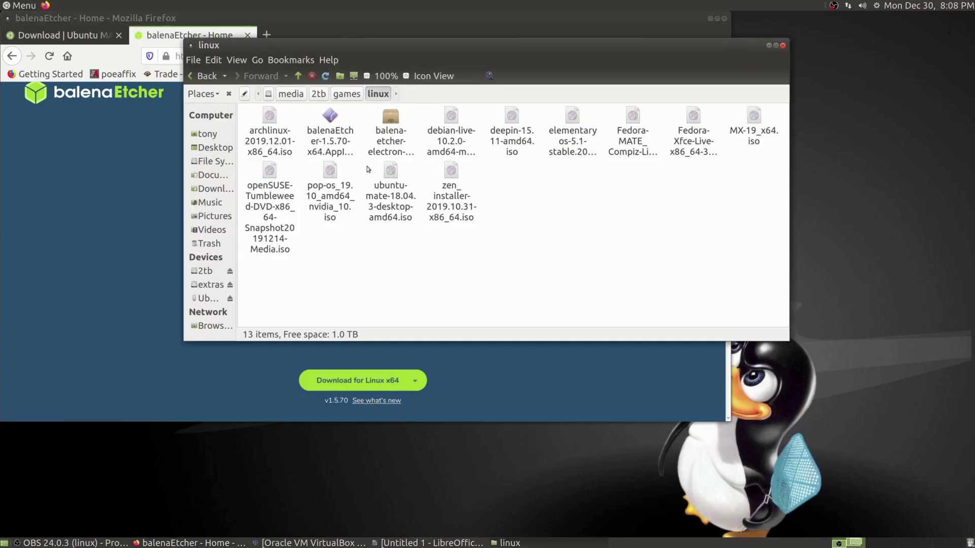
# Launch balenaEtcher-1.5.70-x64.AppImage from the linux folder and centre the Etcher window.
pyautogui.click(335, 123)
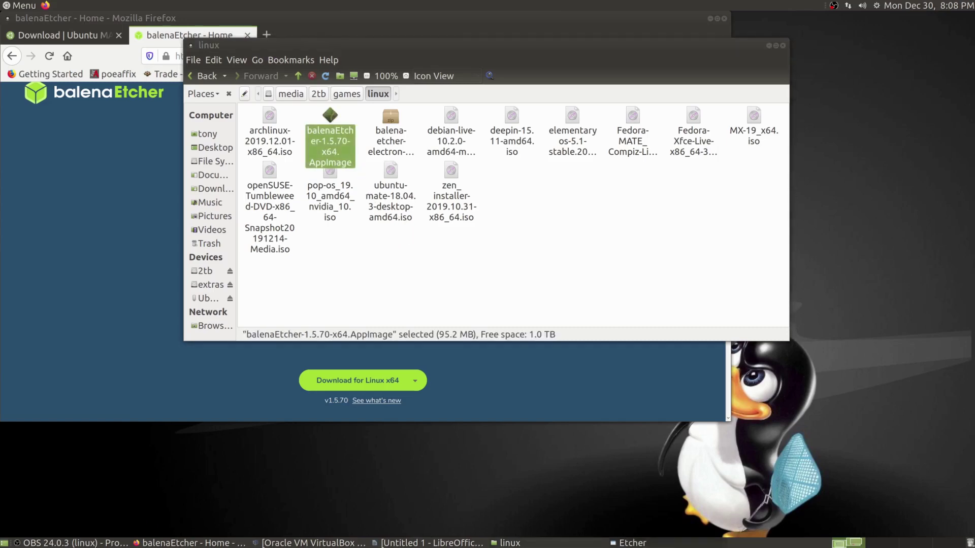
pyautogui.moveTo(252, 264); pyautogui.dragTo(511, 131)
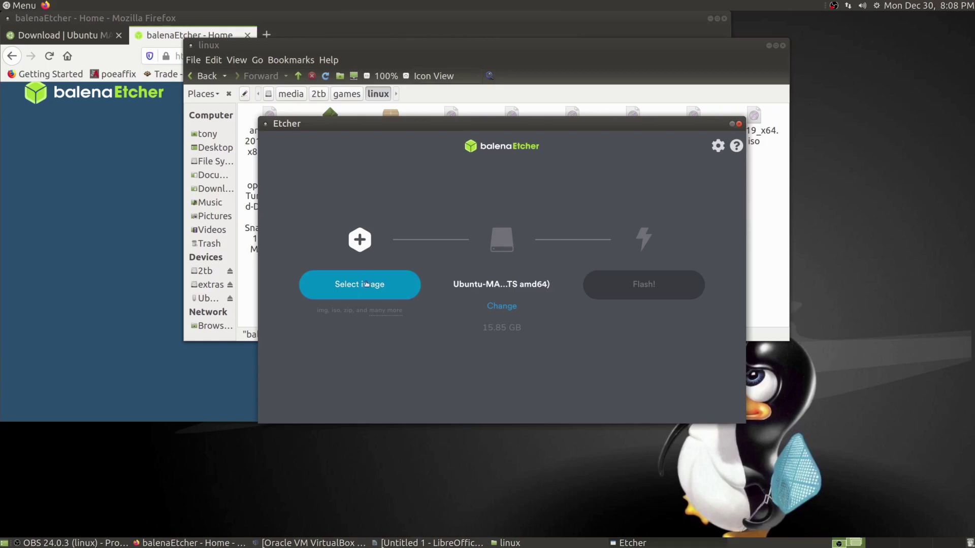
# Open Etcher's image picker showing the ISO files in the linux folder.
pyautogui.click(366, 283)
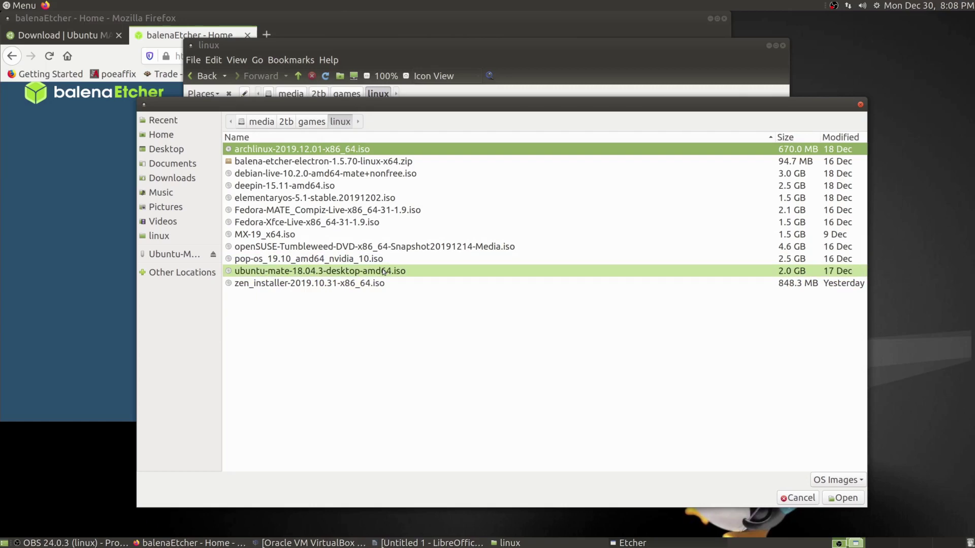
# Load ubuntu-mate-18.04.3-desktop-amd64.iso as the flash image and review the target drives.
pyautogui.click(383, 271)
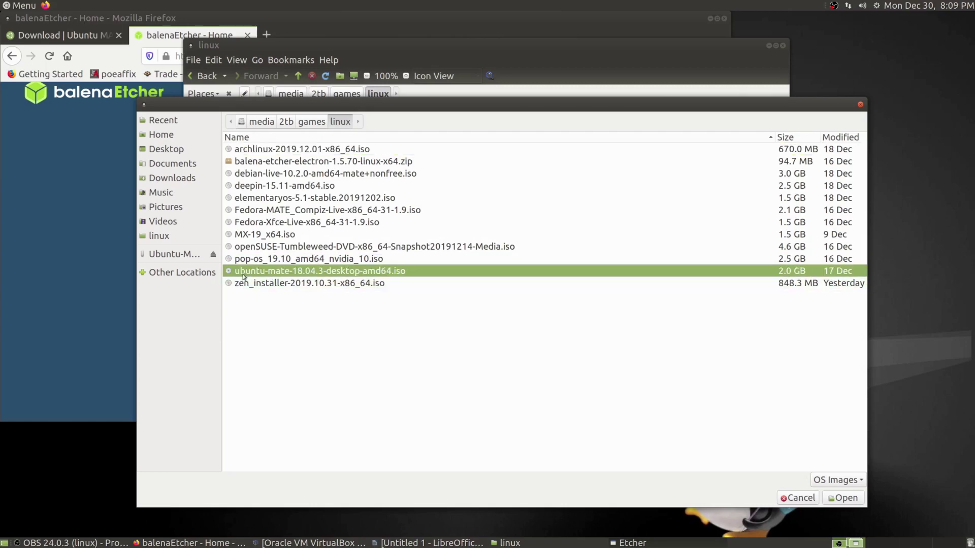
pyautogui.click(844, 499)
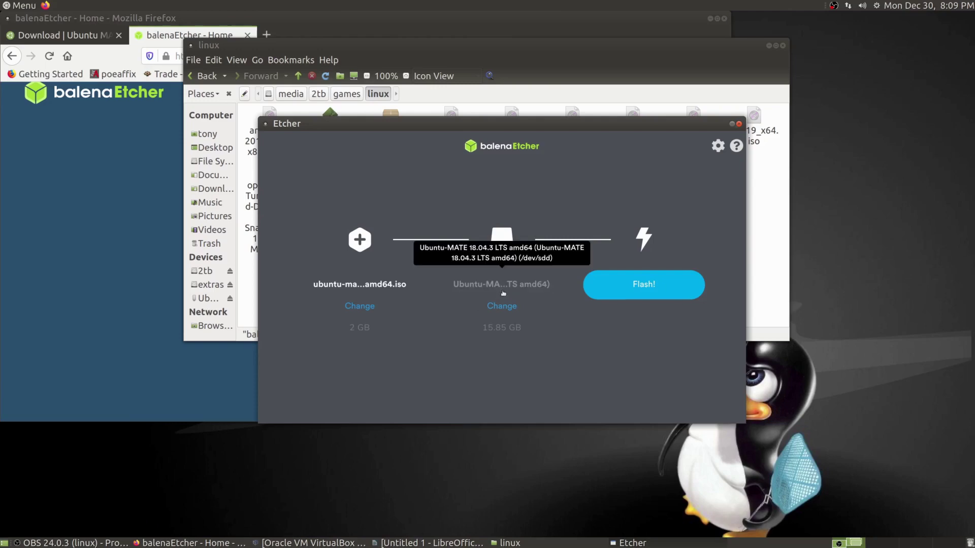
pyautogui.click(503, 308)
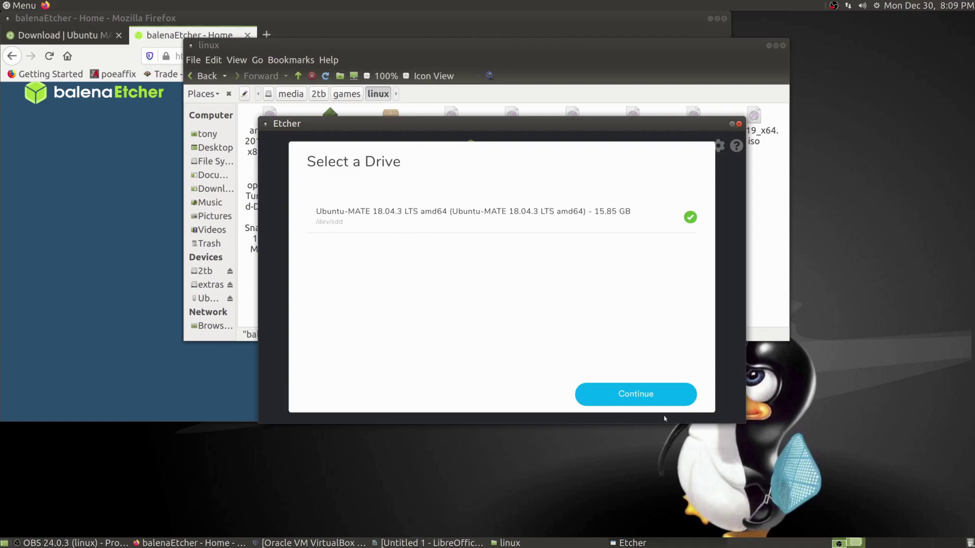
# Confirm the 15.85 GB Ubuntu-MATE drive as target, then close Etcher and the linux folder window.
pyautogui.click(645, 401)
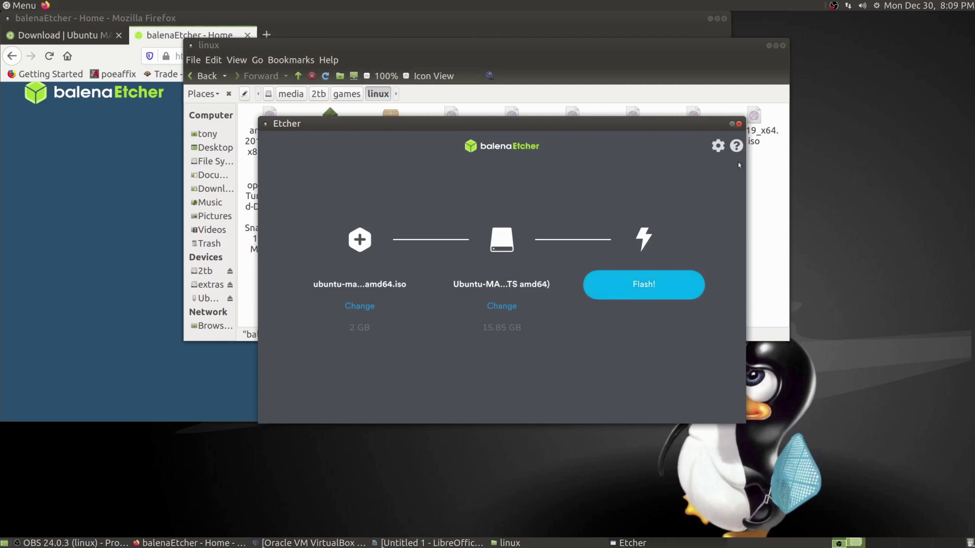
pyautogui.click(739, 124)
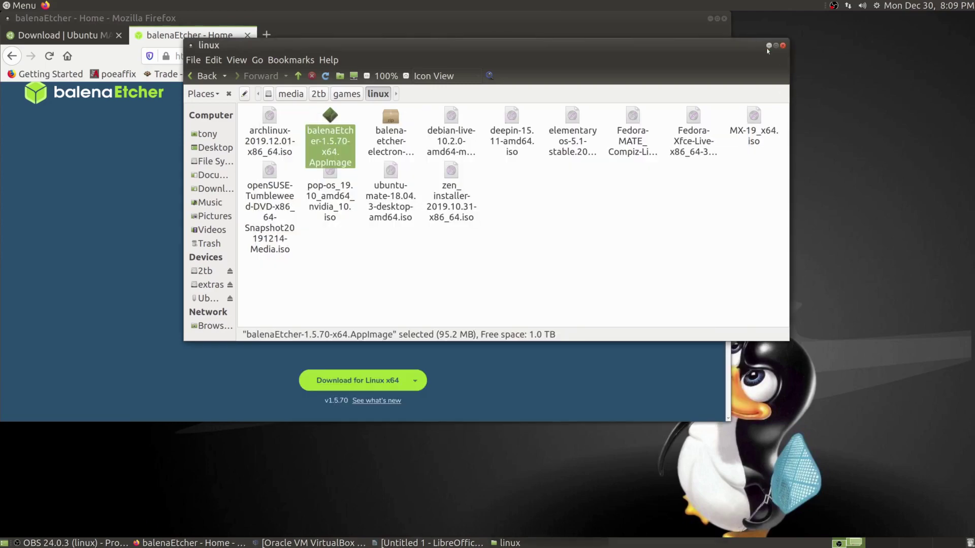
pyautogui.click(783, 46)
# Minimize Firefox and open the ubuntu VM's Settings from VirtualBox Manager.
pyautogui.click(710, 18)
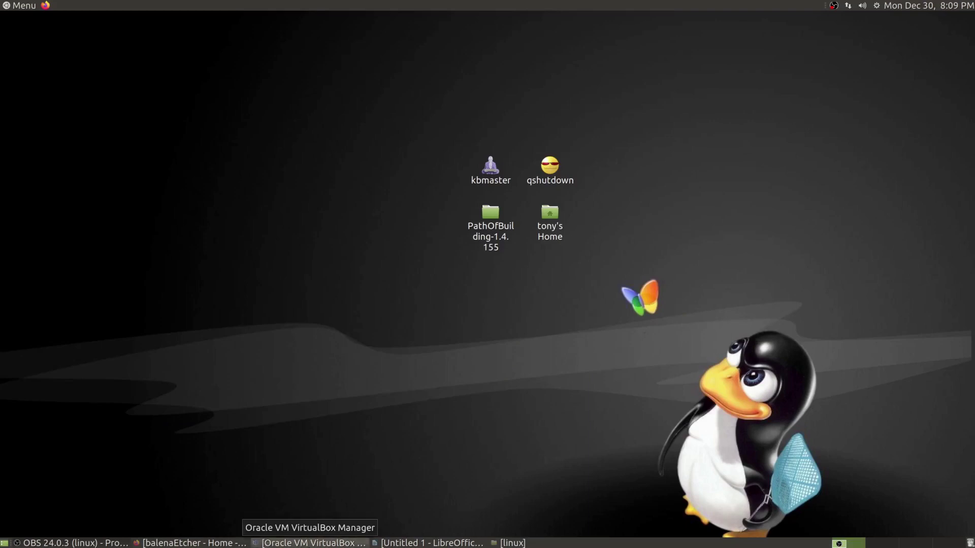
pyautogui.click(309, 543)
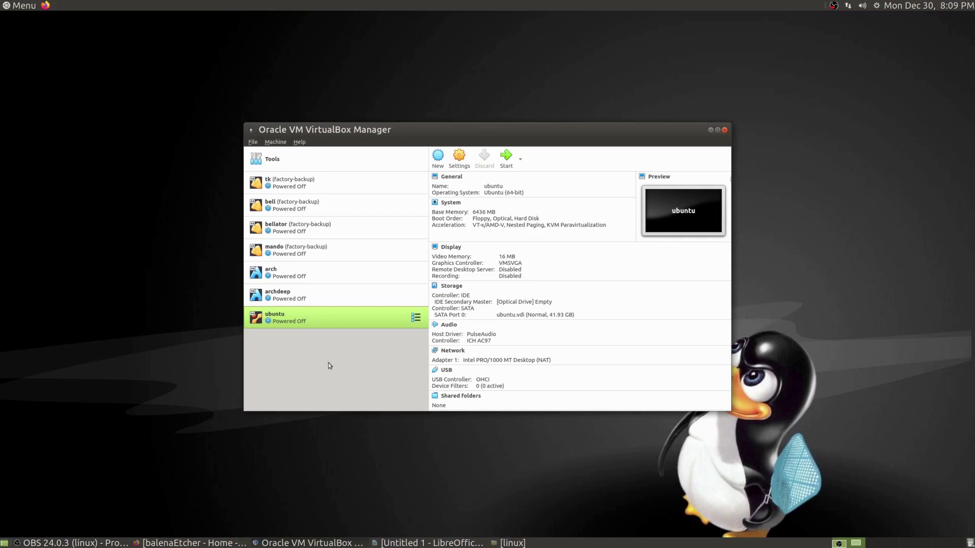
pyautogui.rightClick(310, 327)
pyautogui.click(383, 103)
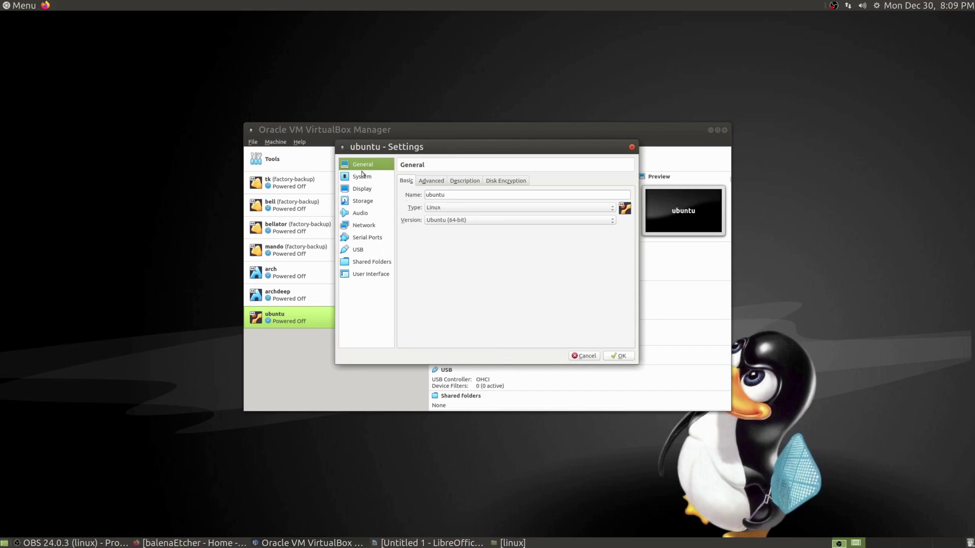
# In System settings, give the ubuntu VM 2 processors and tick Enable EFI.
pyautogui.click(372, 179)
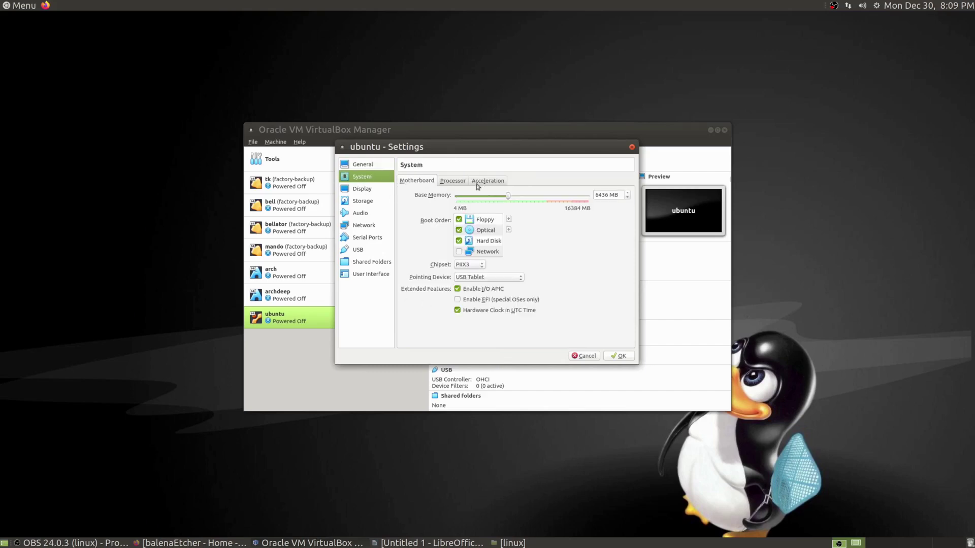
pyautogui.click(458, 181)
pyautogui.moveTo(455, 195); pyautogui.dragTo(477, 196)
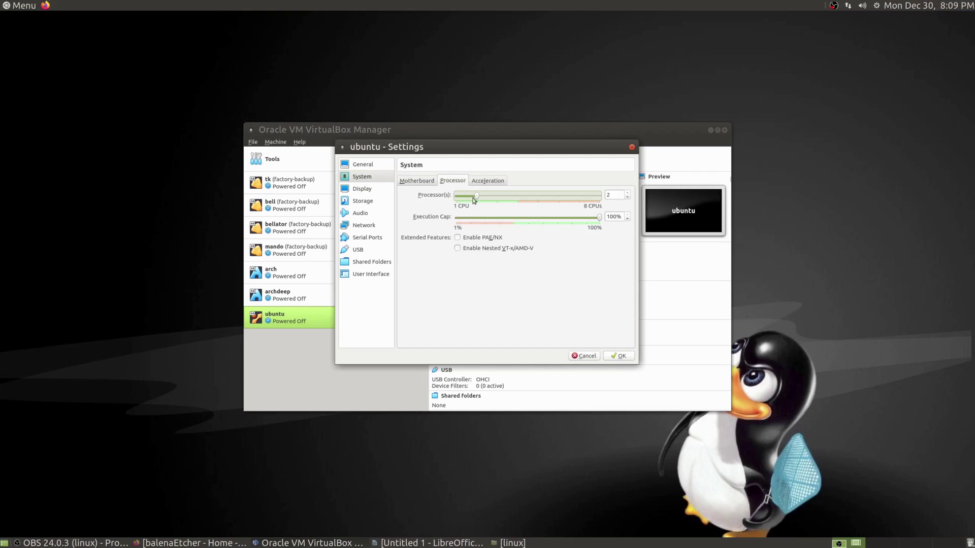
pyautogui.click(481, 181)
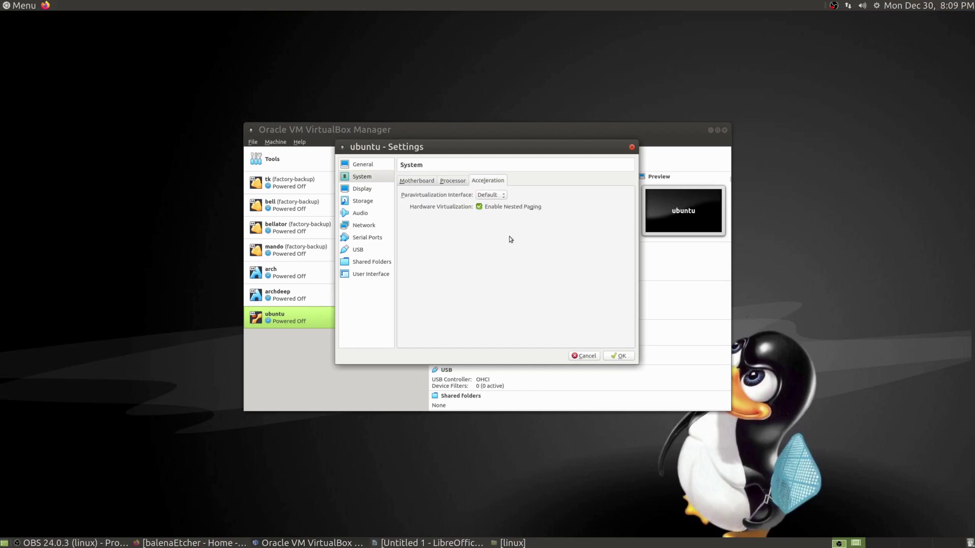
pyautogui.click(425, 183)
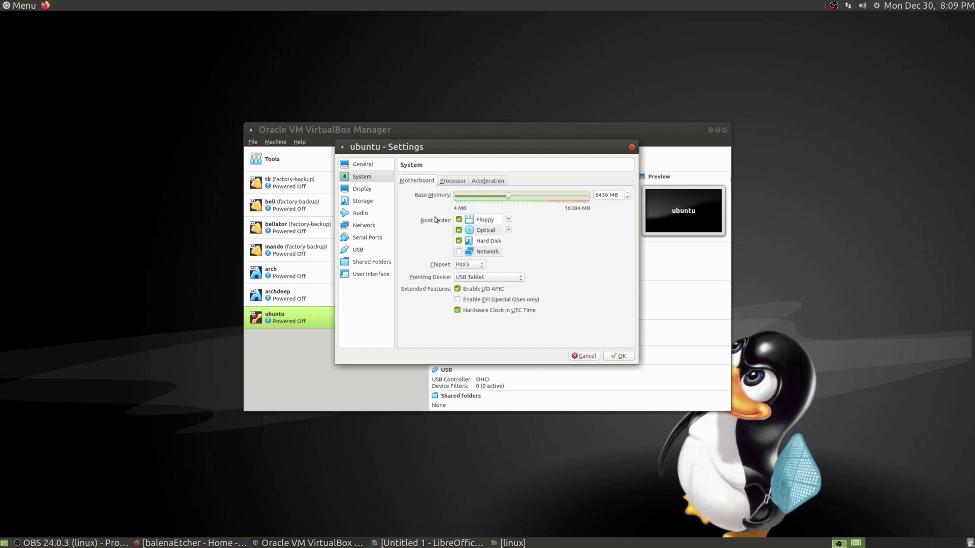
pyautogui.click(461, 302)
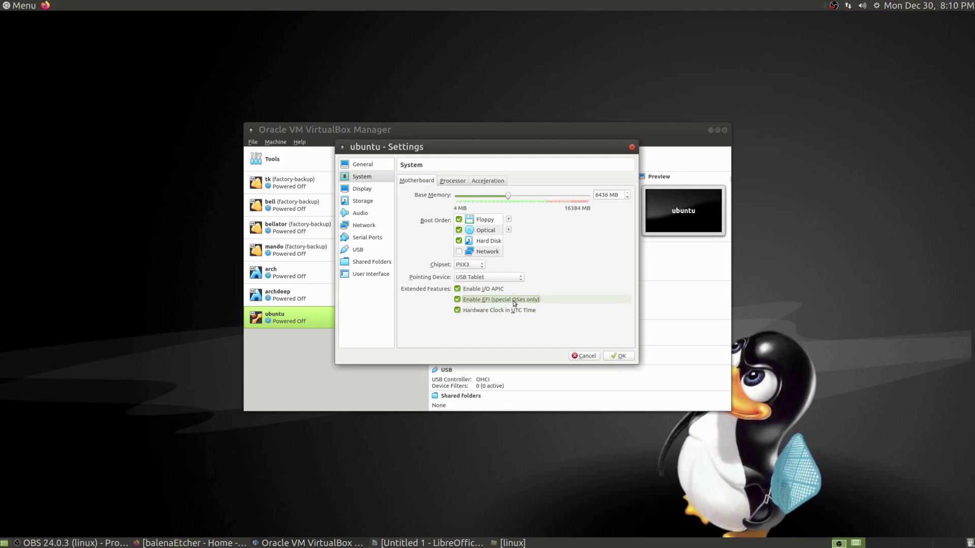
pyautogui.click(477, 180)
pyautogui.click(425, 181)
pyautogui.click(376, 189)
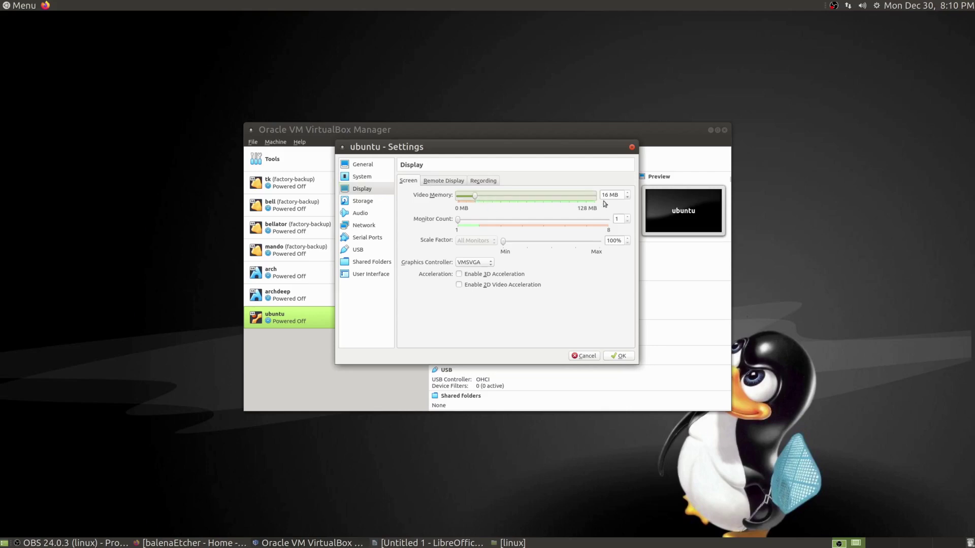
# Raise the ubuntu VM's video memory to 128 MB on the Display page.
pyautogui.click(576, 200)
pyautogui.click(514, 201)
pyautogui.moveTo(487, 197); pyautogui.dragTo(556, 197)
pyautogui.click(452, 182)
pyautogui.click(485, 181)
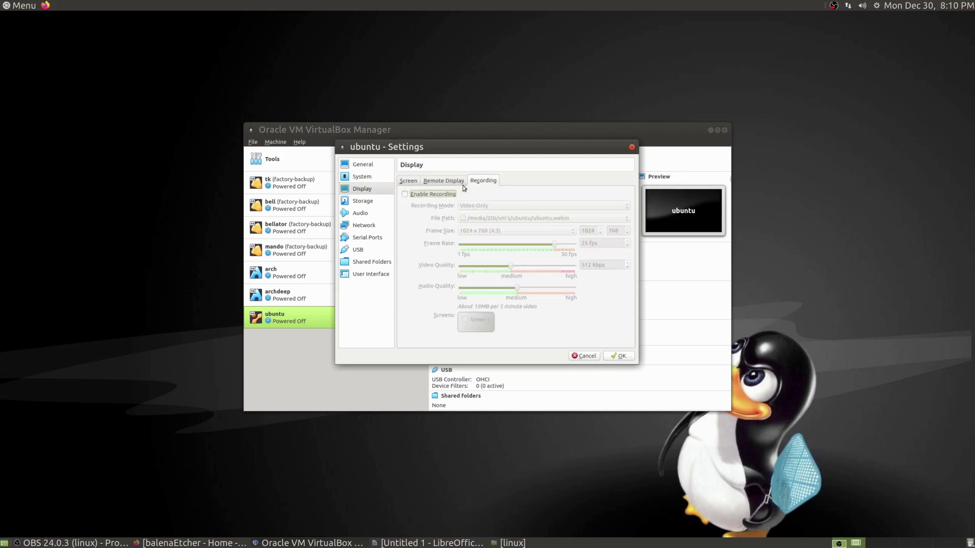
pyautogui.click(413, 181)
# Load ubuntu-mate-18.04.3-desktop-amd64.iso into the empty optical drive and save the settings.
pyautogui.click(357, 203)
pyautogui.click(427, 199)
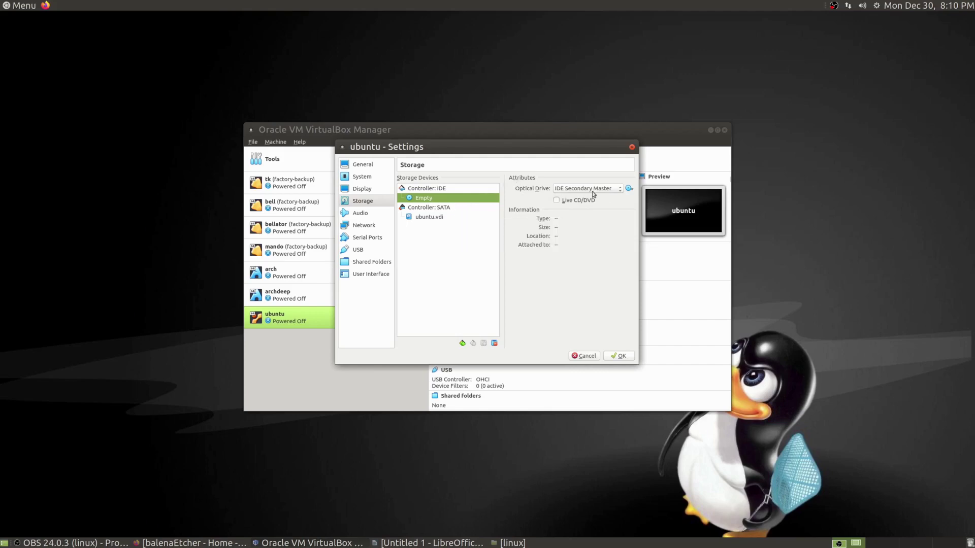
pyautogui.click(629, 189)
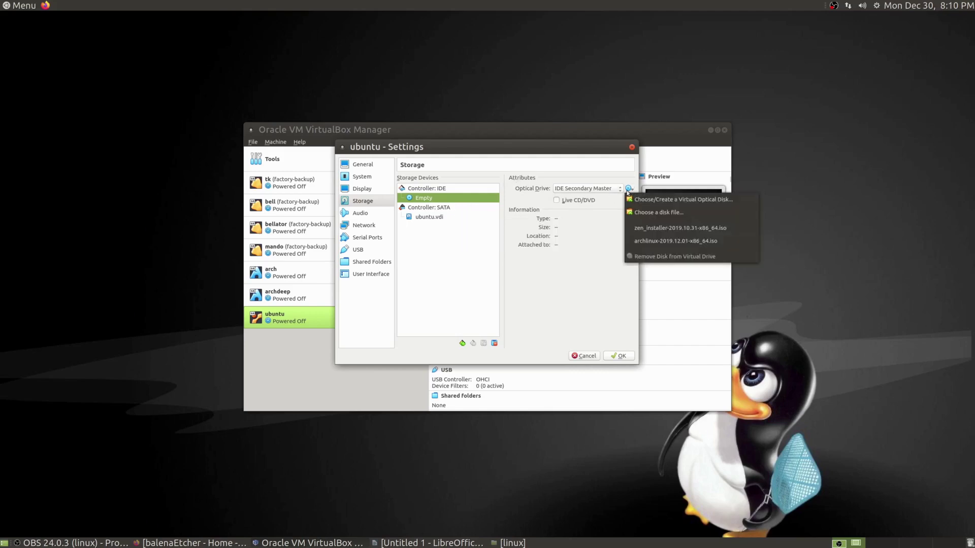
pyautogui.click(635, 213)
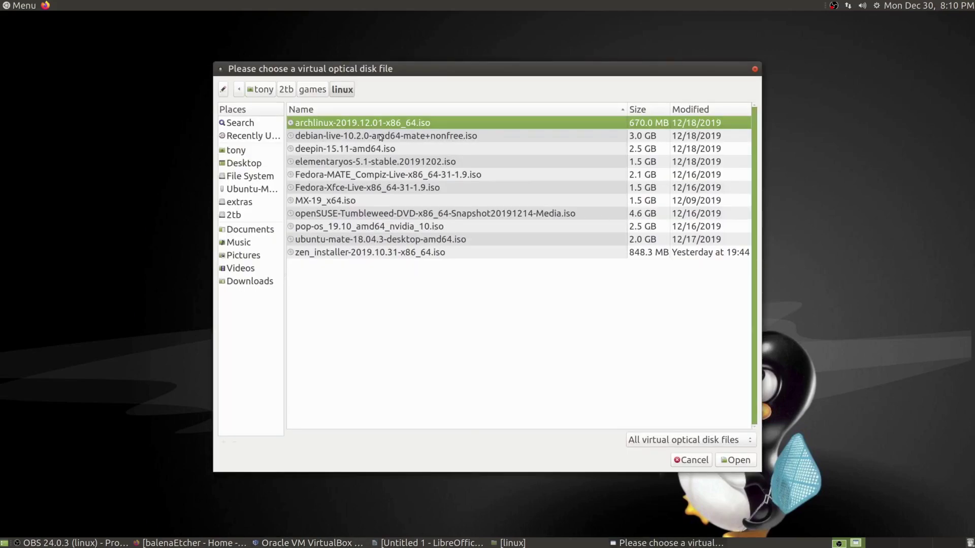
pyautogui.click(374, 239)
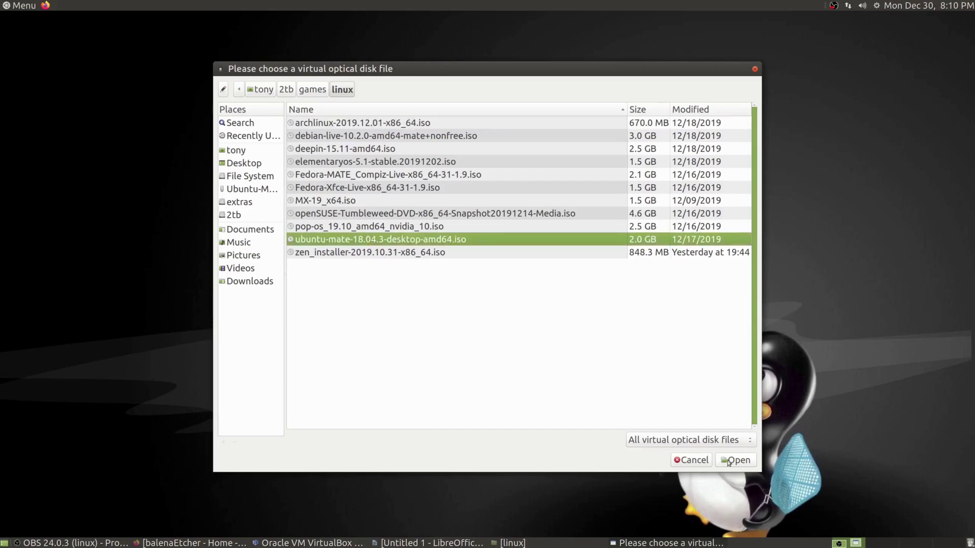
pyautogui.click(728, 461)
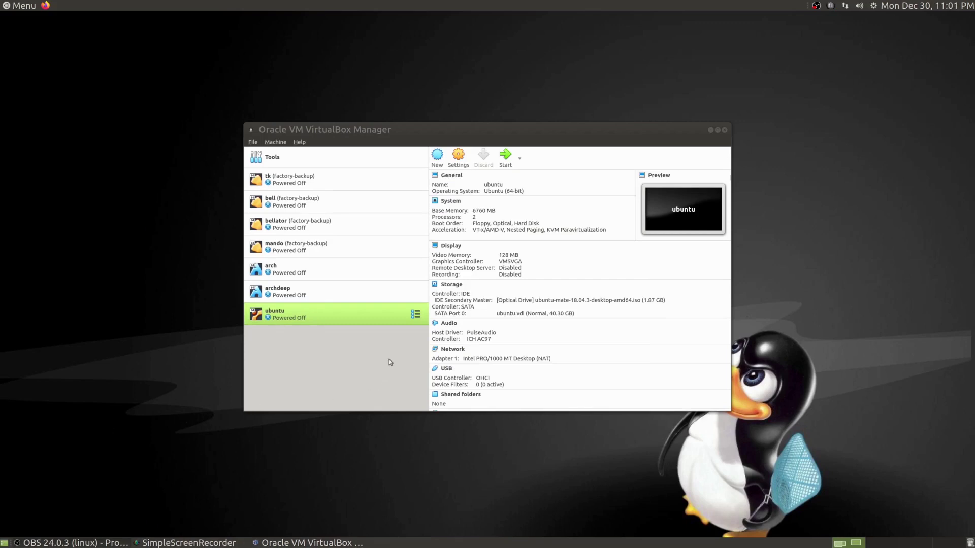
# Start the ubuntu VM in Scaled Mode and dismiss the keyboard auto-capture notice.
pyautogui.click(506, 158)
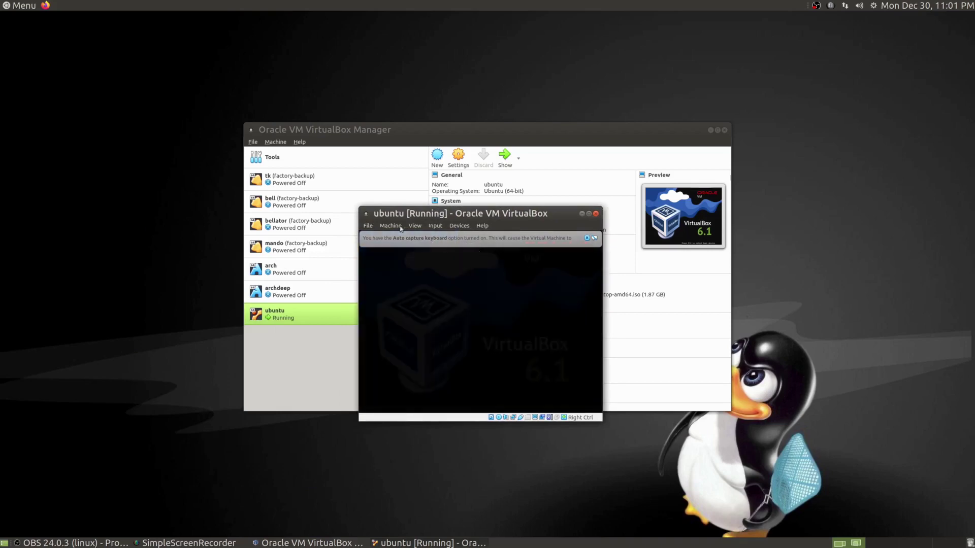
pyautogui.click(415, 225)
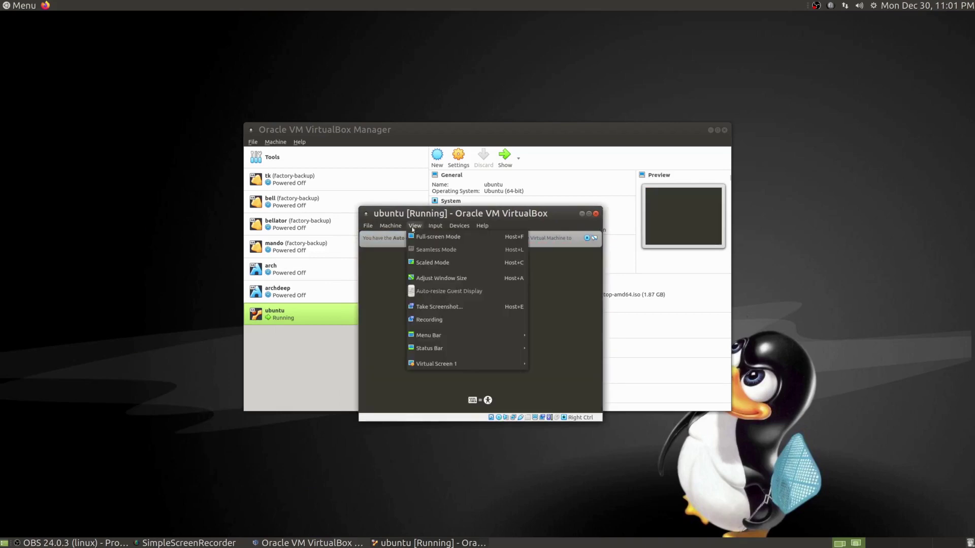
pyautogui.click(424, 264)
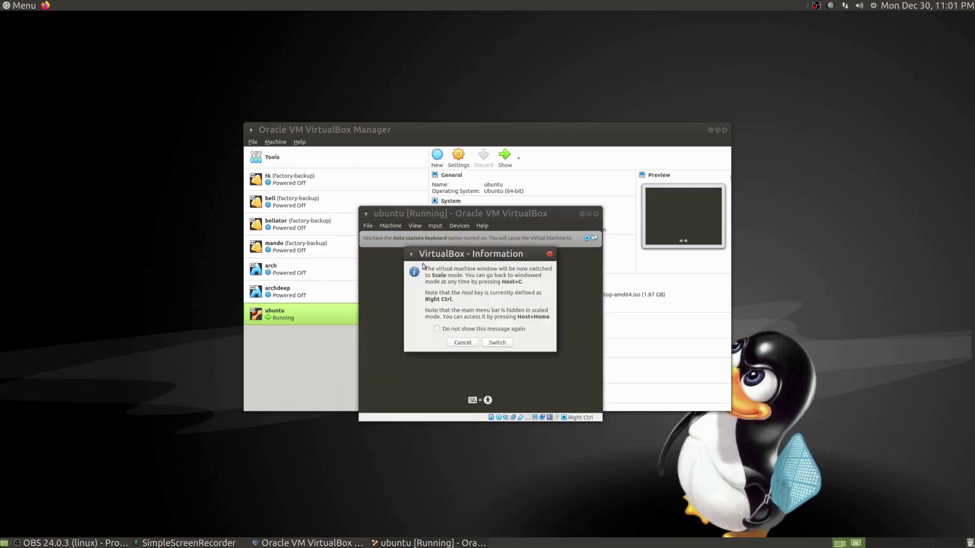
pyautogui.click(498, 344)
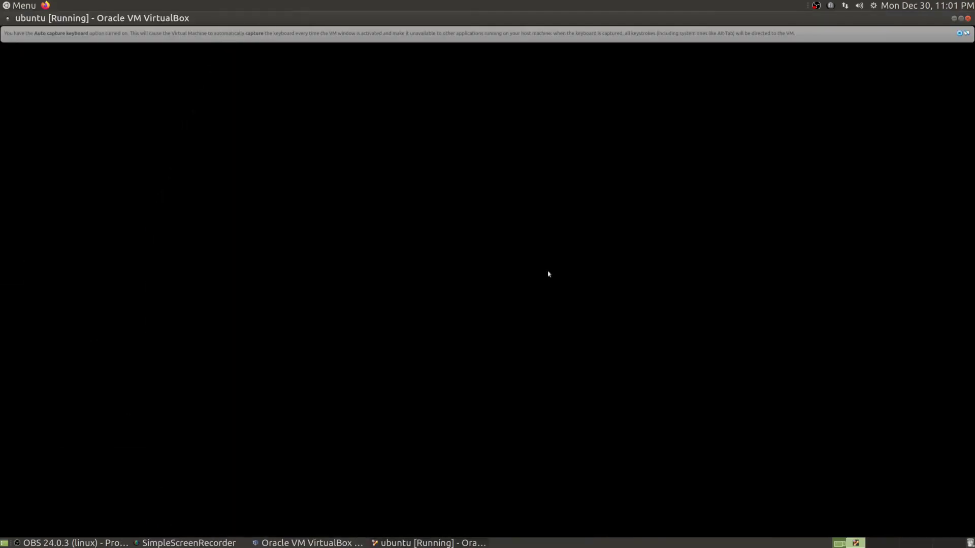
pyautogui.click(959, 33)
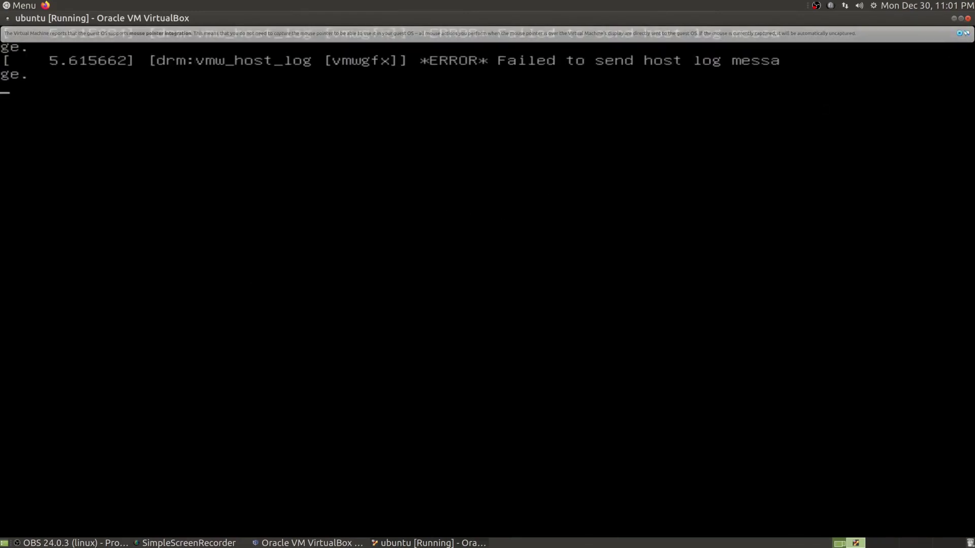
# Dismiss the mouse integration notice and choose Install Ubuntu MATE with English selected.
pyautogui.click(960, 33)
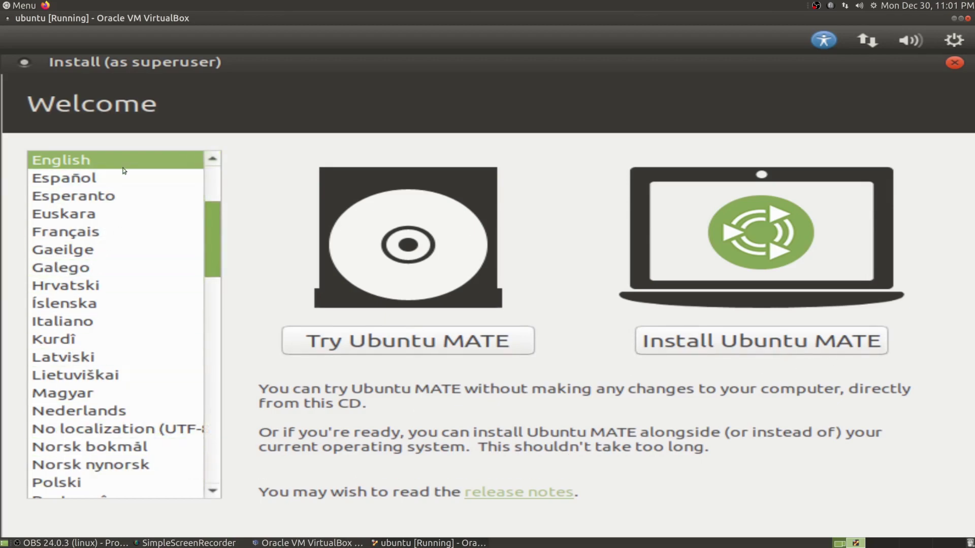
pyautogui.click(758, 355)
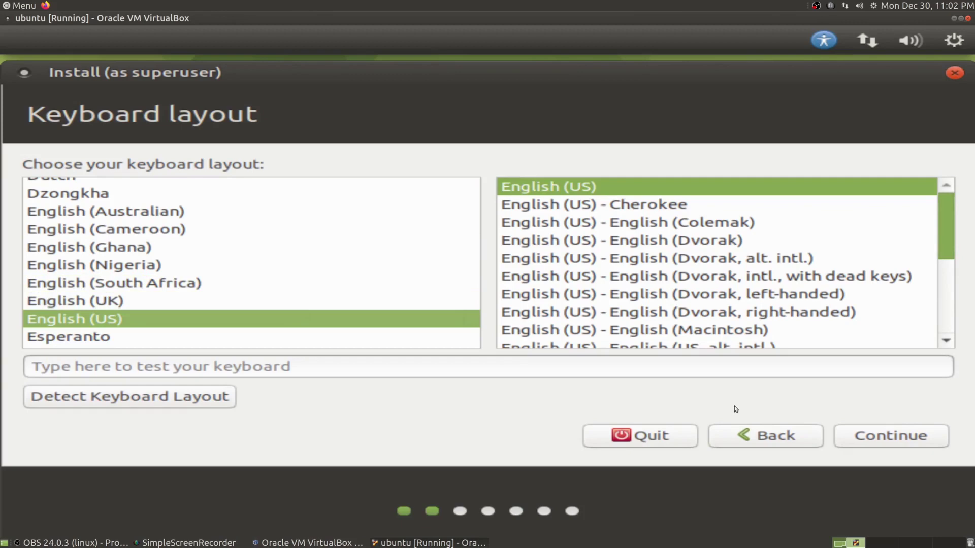
# Keep the English (US) keyboard layout and choose Minimal installation.
pyautogui.click(887, 435)
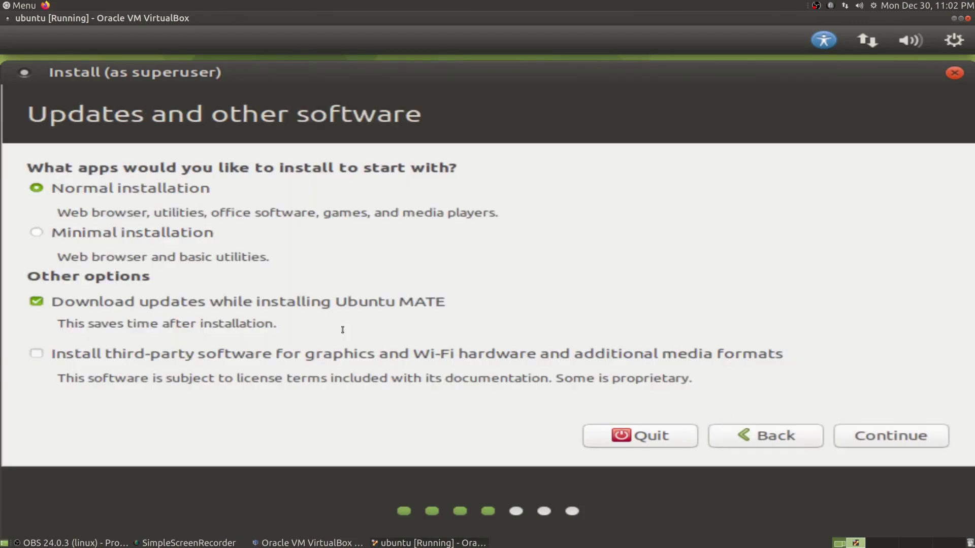
pyautogui.click(90, 234)
pyautogui.click(869, 441)
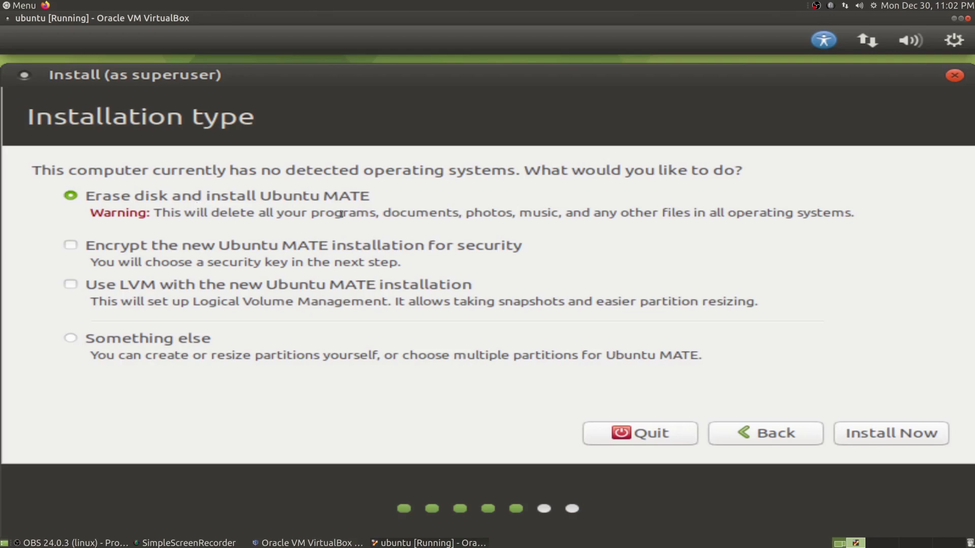
# Install with Erase disk and install Ubuntu MATE, confirming the disk changes.
pyautogui.click(874, 436)
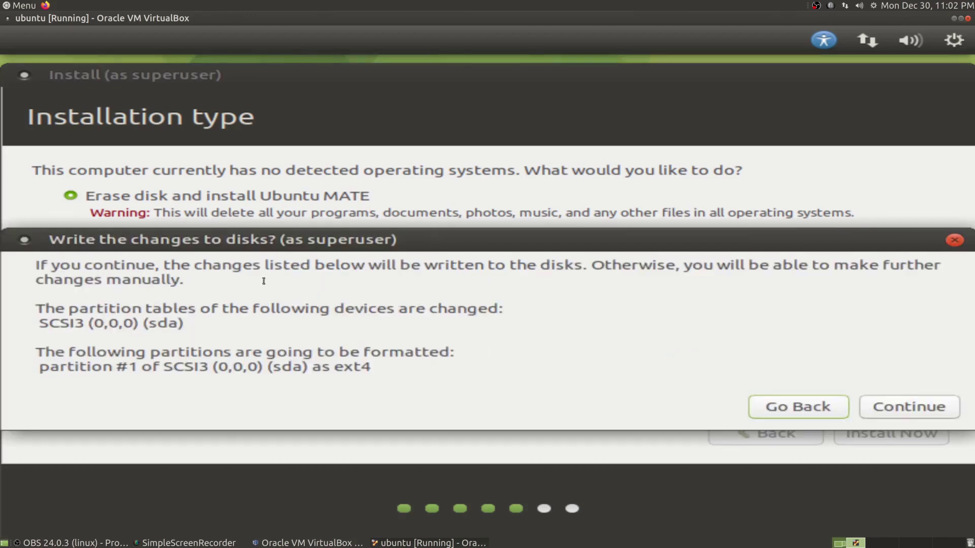
pyautogui.click(887, 404)
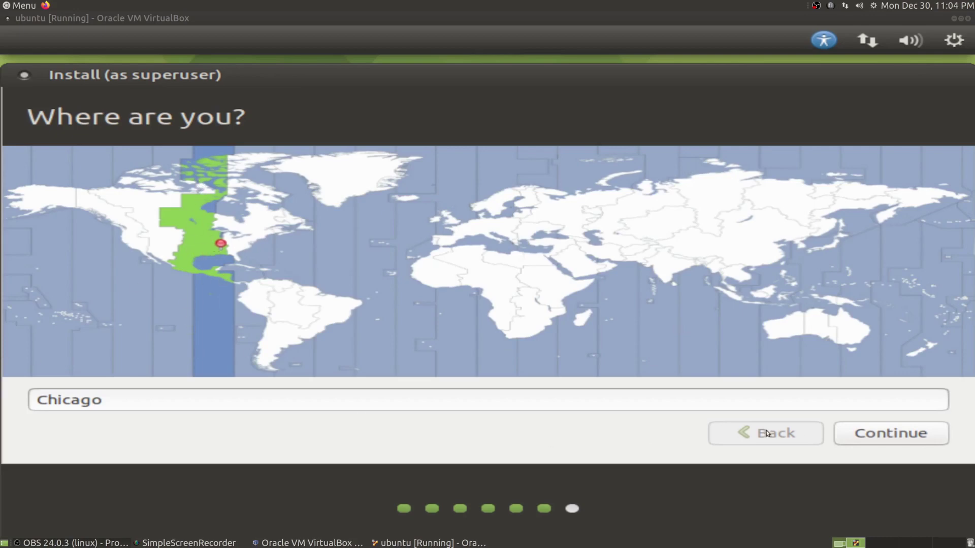
# Accept Chicago as the location, enter the name 'test', and strip '-VirtualBox' from the computer name.
pyautogui.click(868, 434)
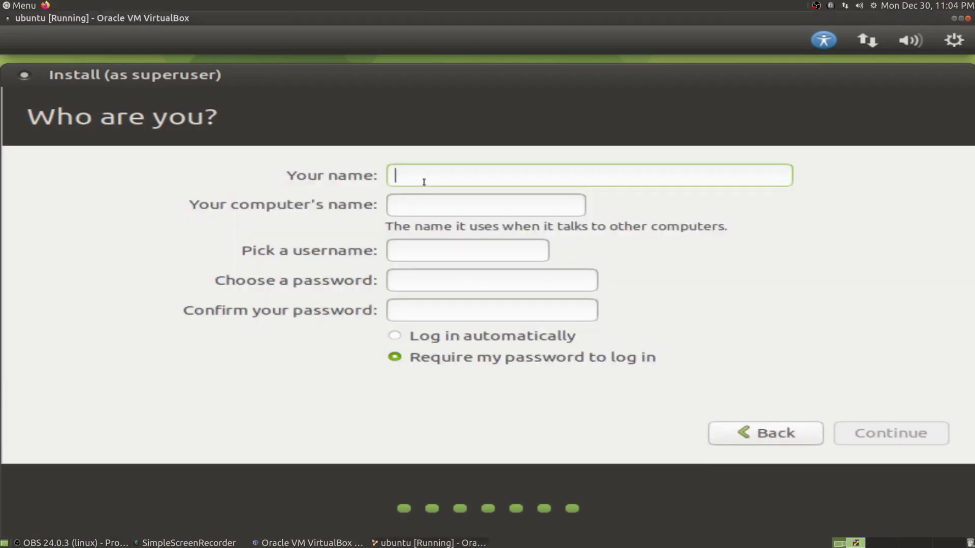
pyautogui.write('test')
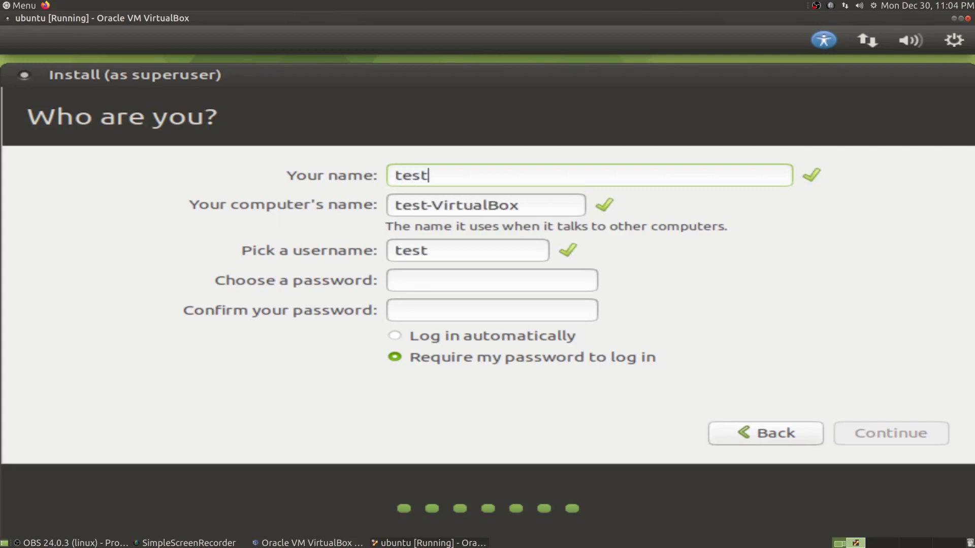
pyautogui.moveTo(542, 204); pyautogui.dragTo(431, 205)
pyautogui.press('BackSpace')
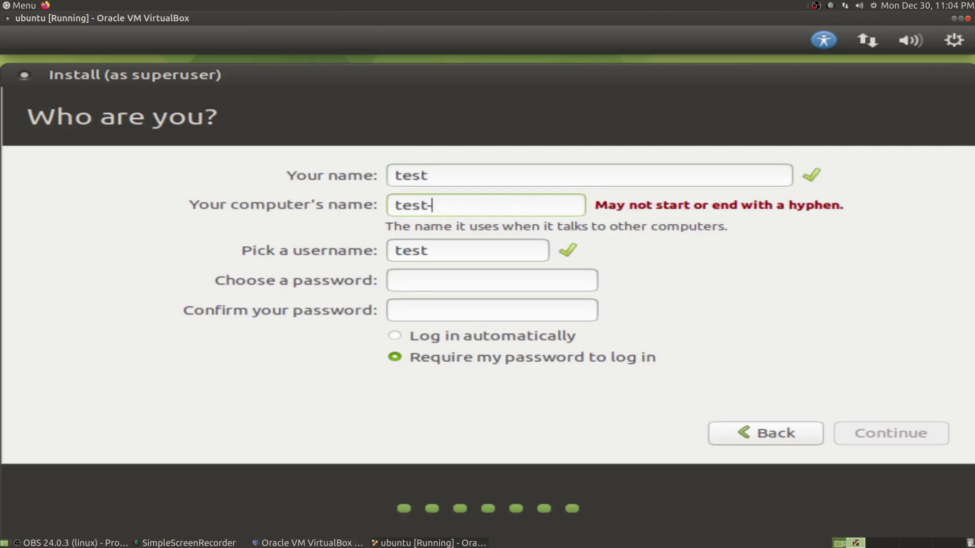
pyautogui.press('BackSpace')
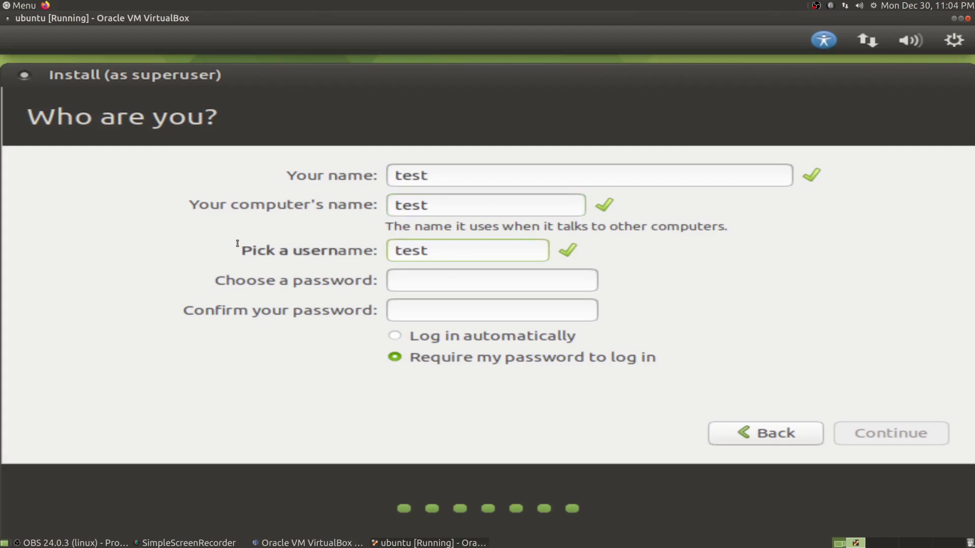
# Append 'er' to the username, rename the computer 'tested', set and confirm the password.
pyautogui.moveTo(422, 250); pyautogui.dragTo(341, 254)
pyautogui.click(429, 250)
pyautogui.write('er')
pyautogui.click(438, 208)
pyautogui.write('ed')
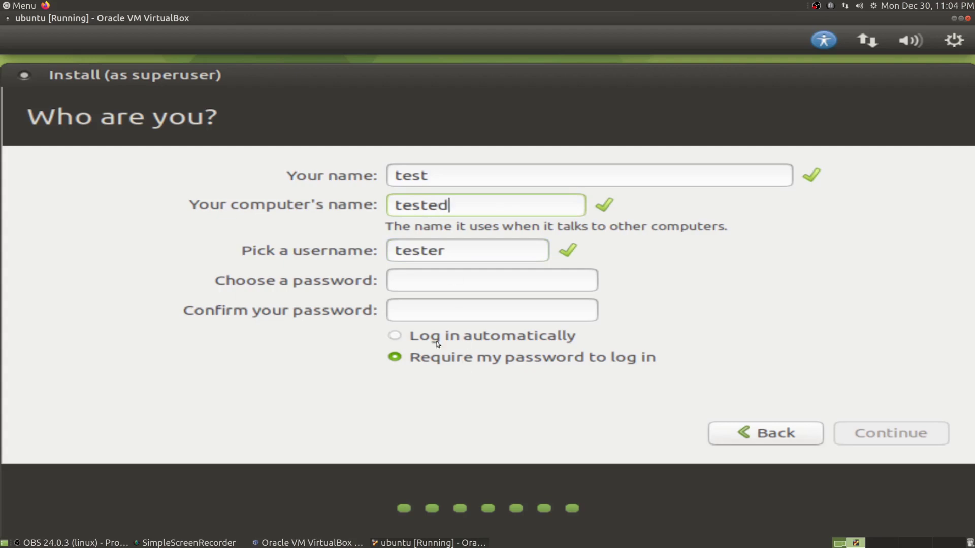
pyautogui.click(421, 282)
pyautogui.write('123')
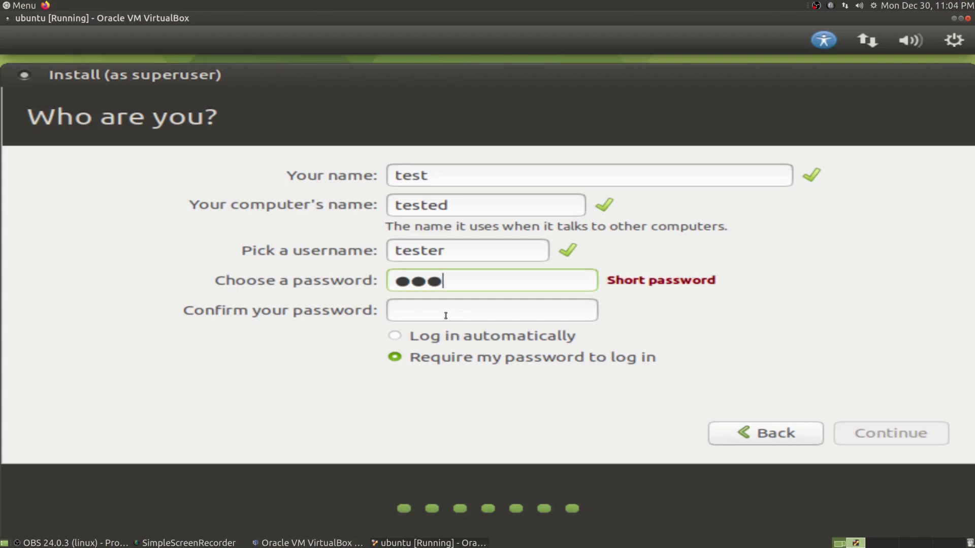
pyautogui.click(446, 316)
pyautogui.write('123')
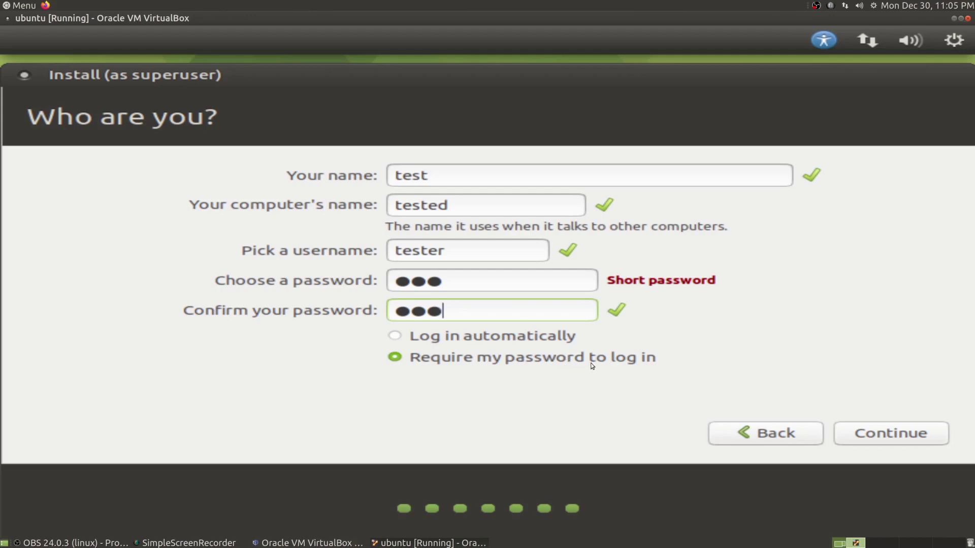
pyautogui.click(865, 435)
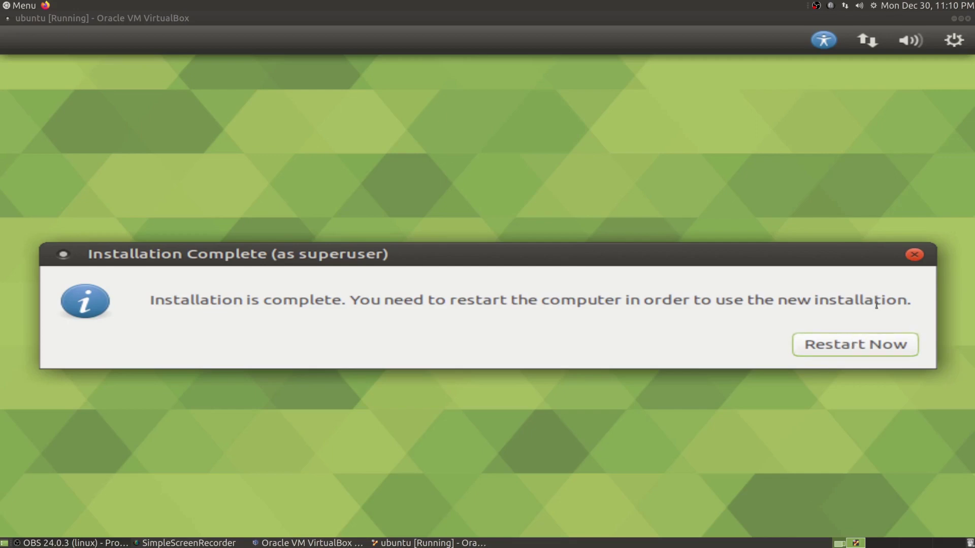
# Restart the VM into the newly installed Ubuntu MATE.
pyautogui.click(868, 347)
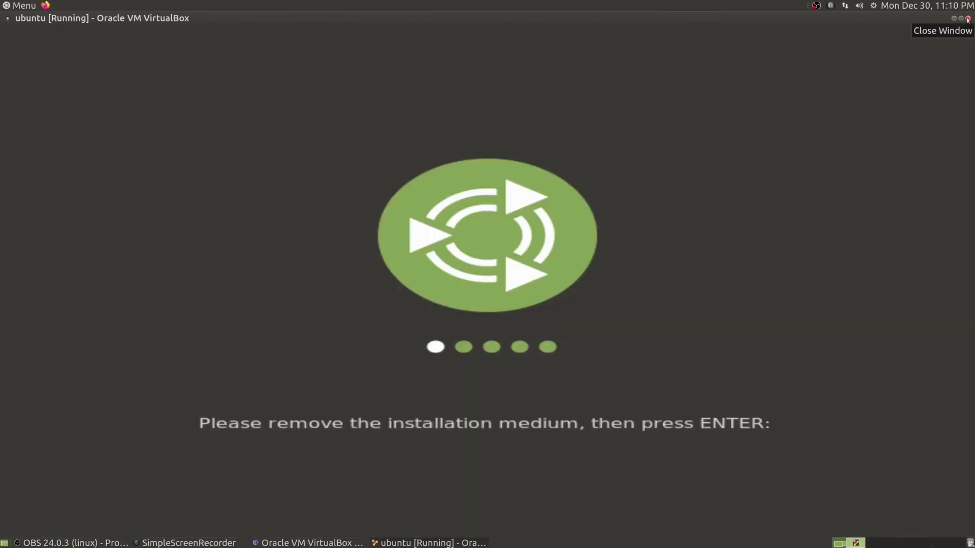
# Power off the ubuntu virtual machine.
pyautogui.click(968, 19)
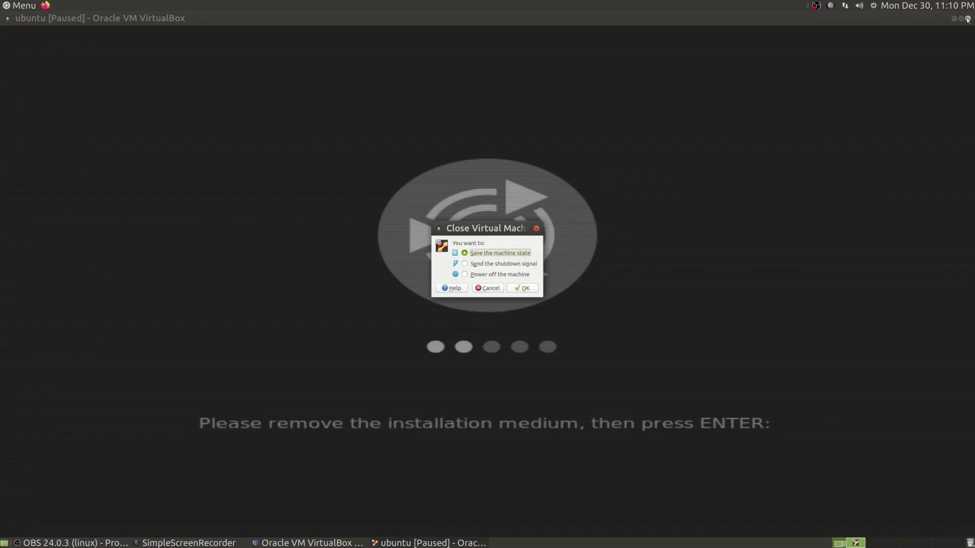
pyautogui.click(501, 275)
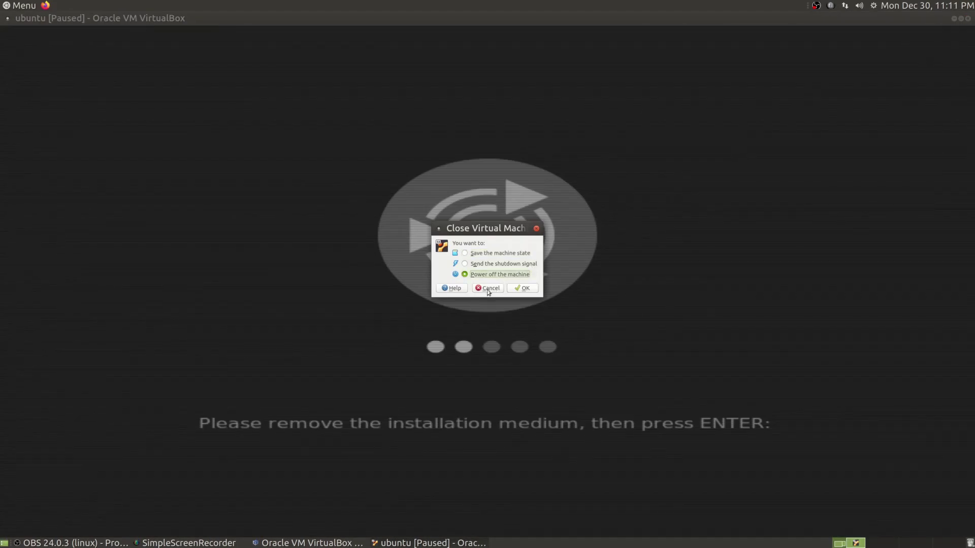
pyautogui.click(523, 288)
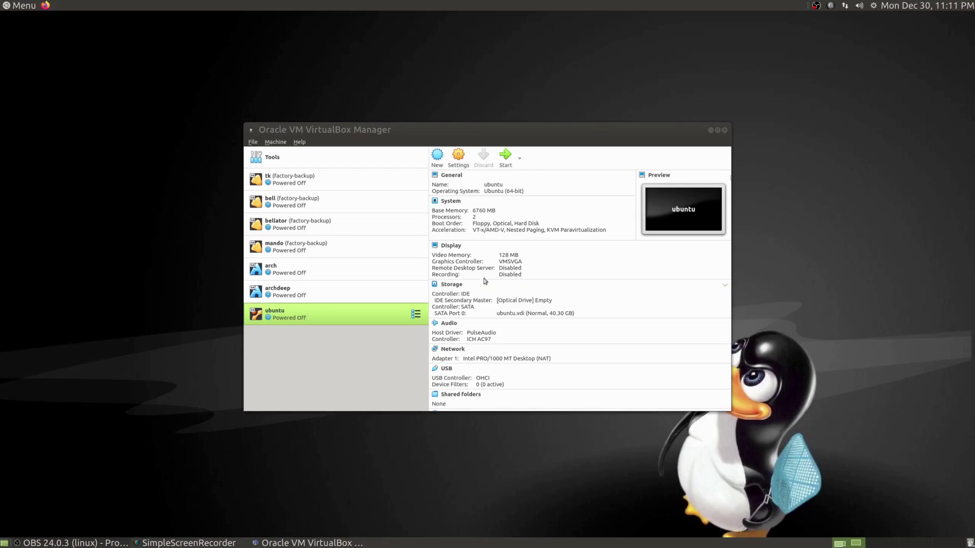
# Check the ubuntu VM's IDE optical drive shows Empty in Storage settings, then close with OK.
pyautogui.rightClick(333, 316)
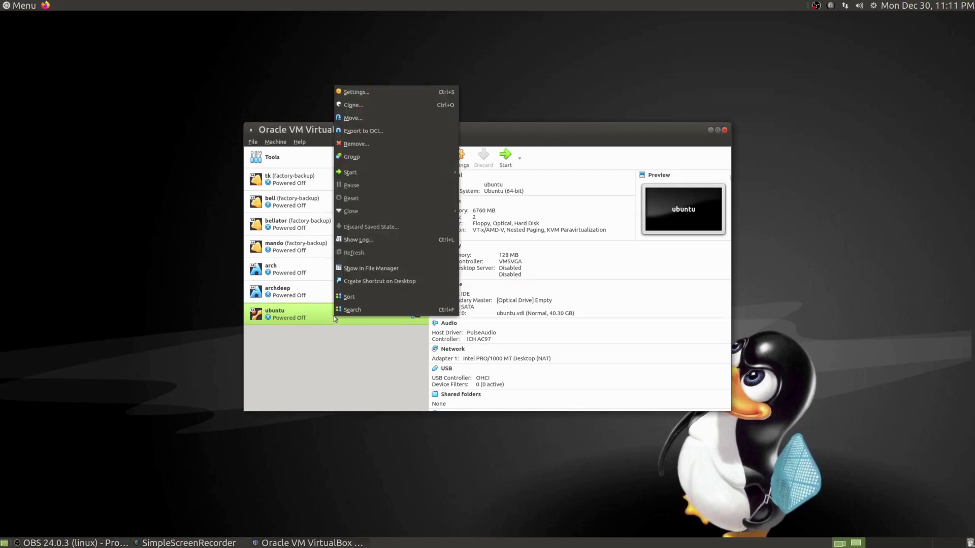
pyautogui.click(373, 91)
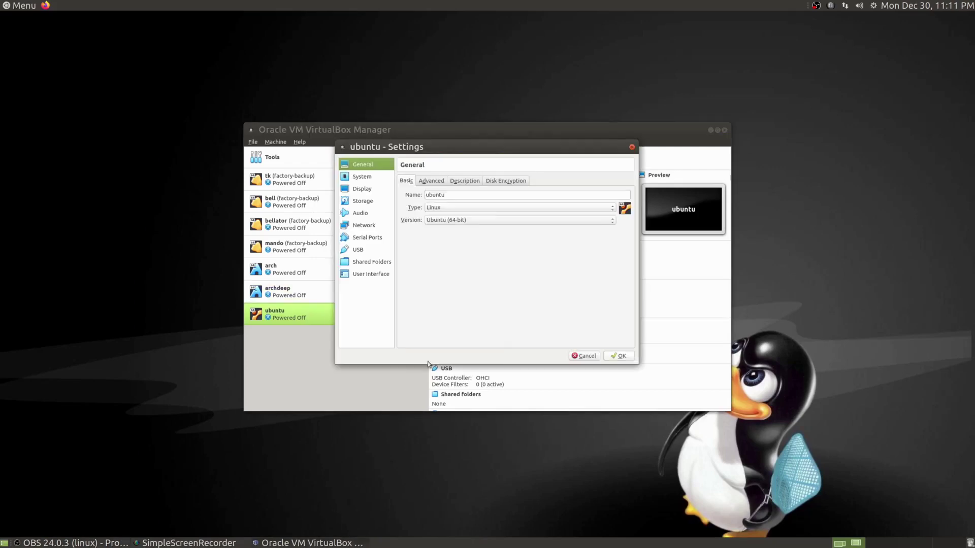
pyautogui.click(361, 203)
pyautogui.click(424, 198)
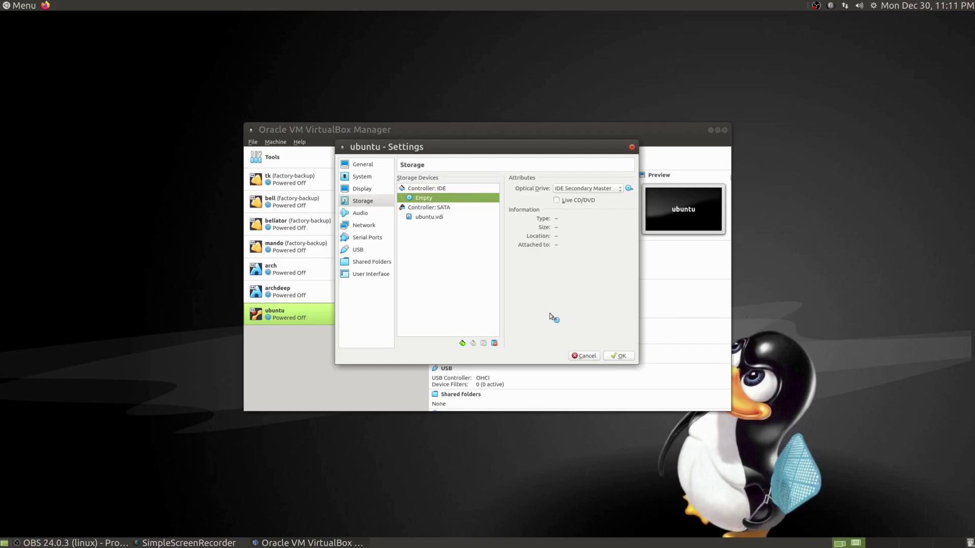
pyautogui.click(620, 357)
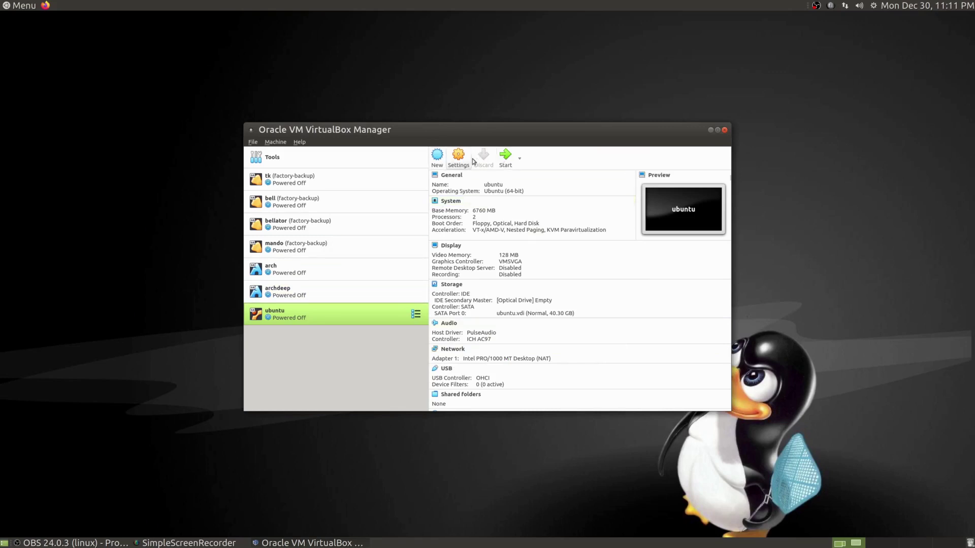
# Boot the ubuntu VM in scaled mode and log in with the account password.
pyautogui.click(505, 156)
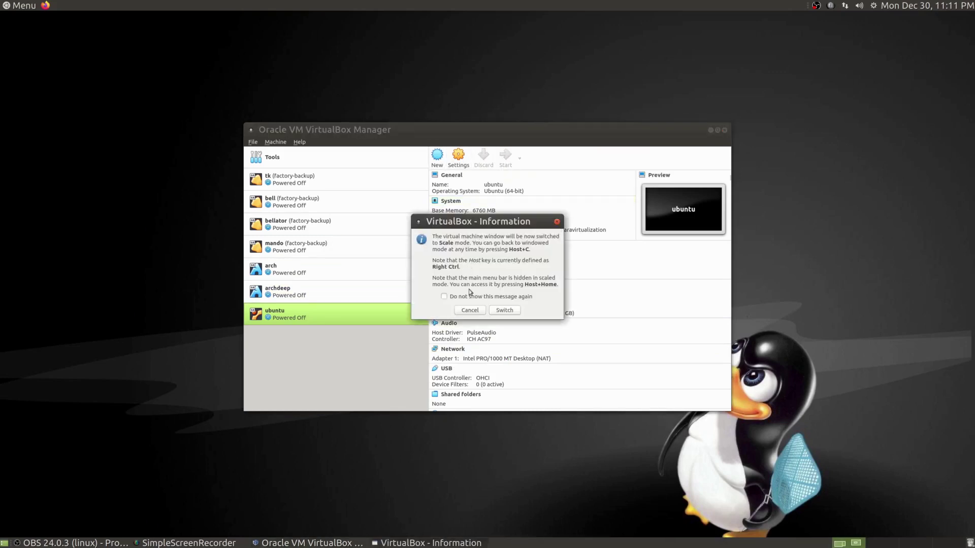
pyautogui.click(505, 311)
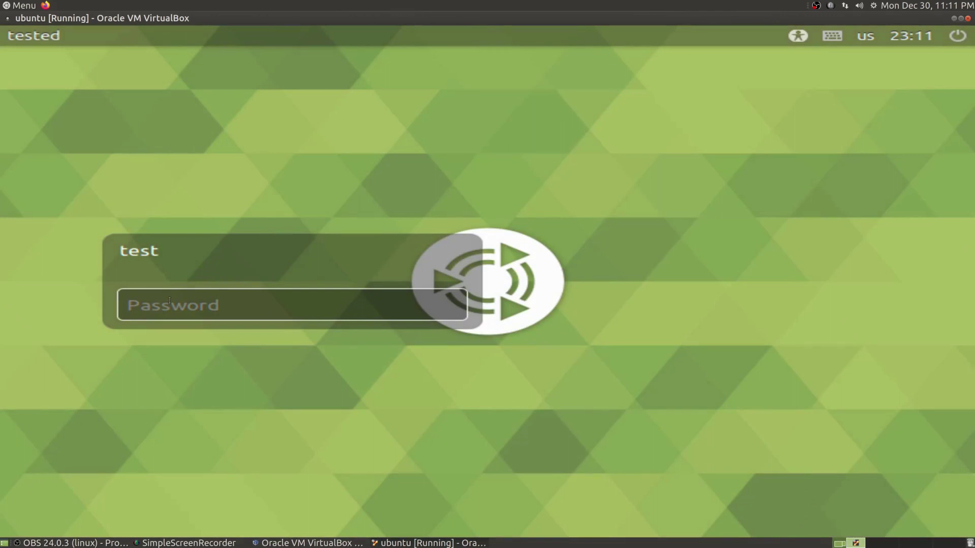
pyautogui.write('tes')
pyautogui.press('Return')
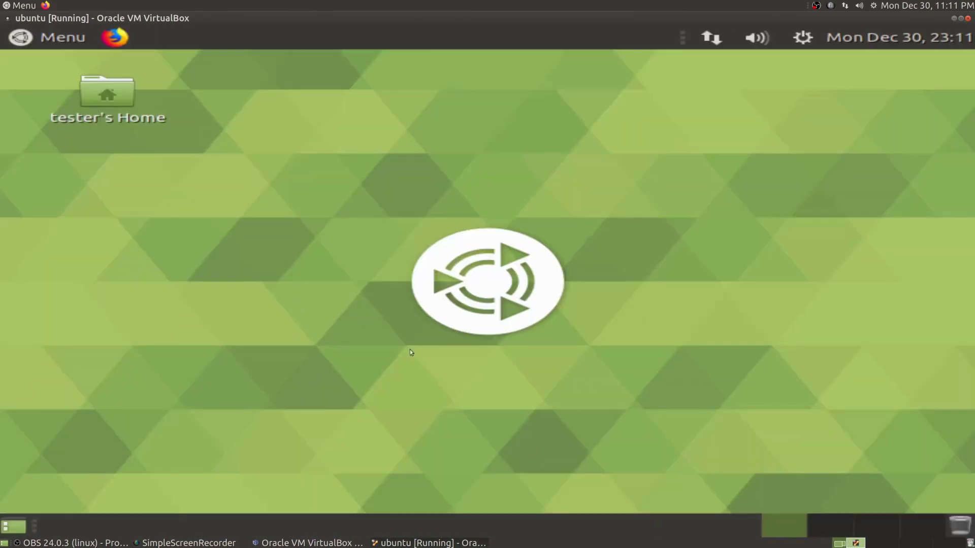
pyautogui.click(75, 41)
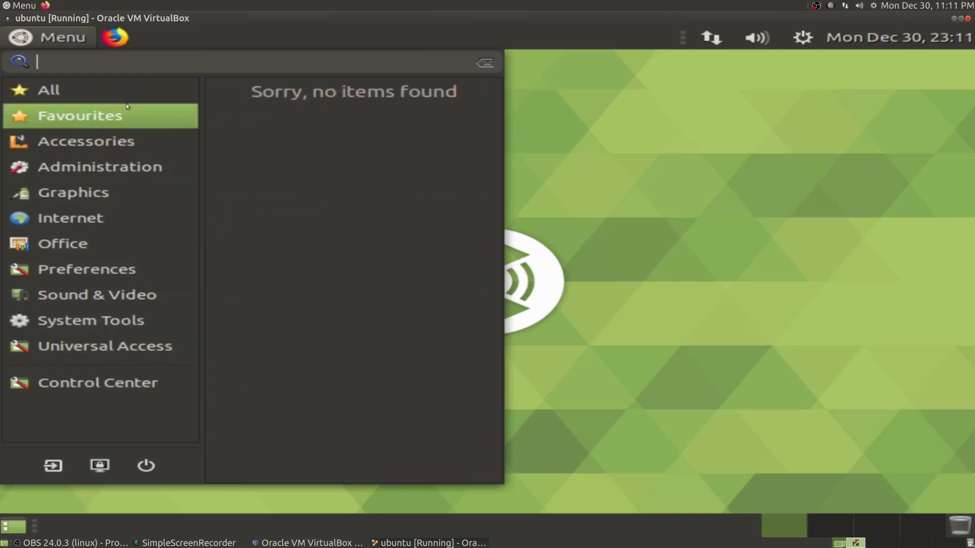
pyautogui.click(70, 40)
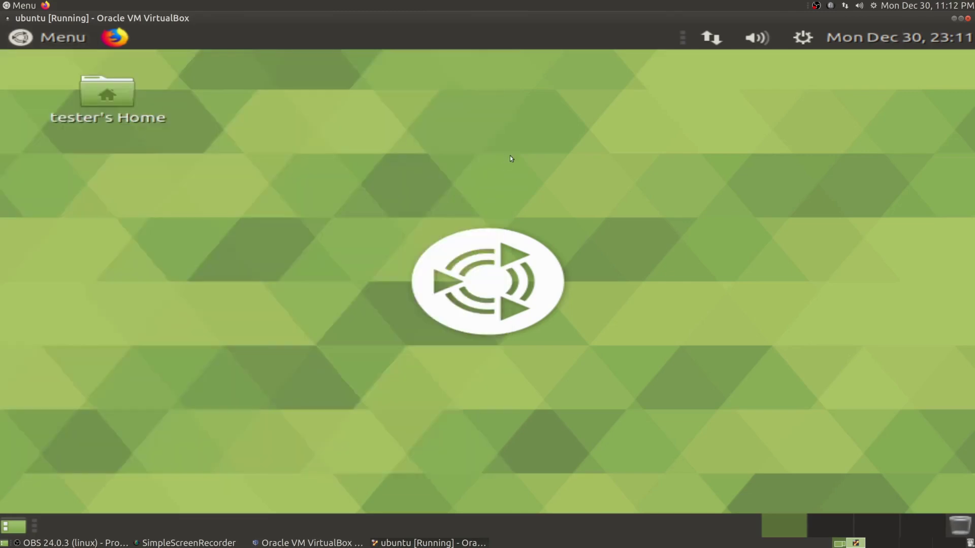